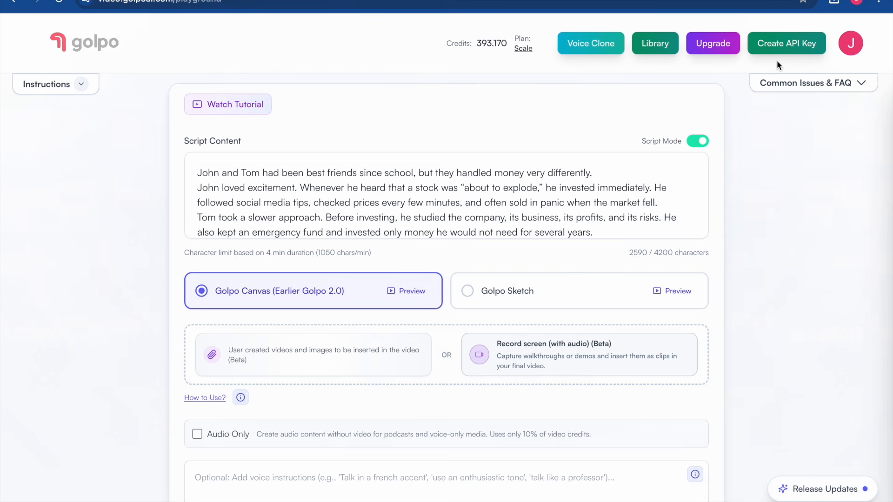
# Review the story script about the two friends' investing habits in the Script Content box
pyautogui.scroll(-1, 777, 60)
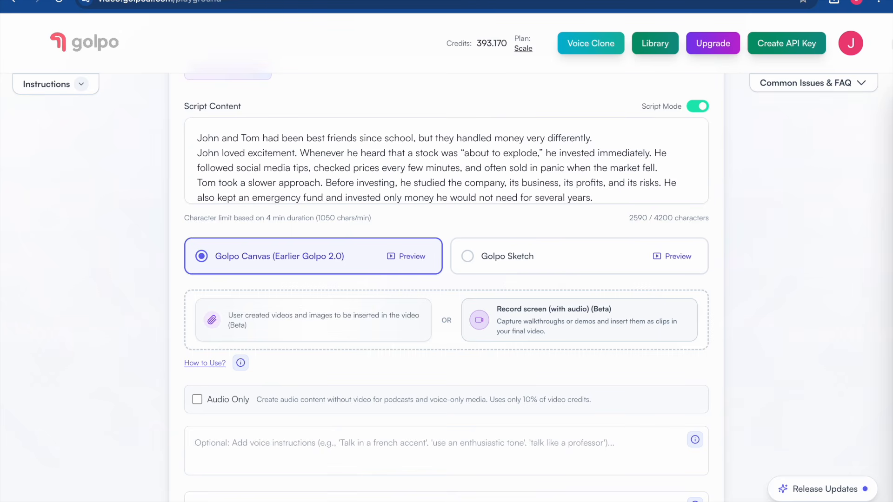
pyautogui.scroll(2, 553, 168)
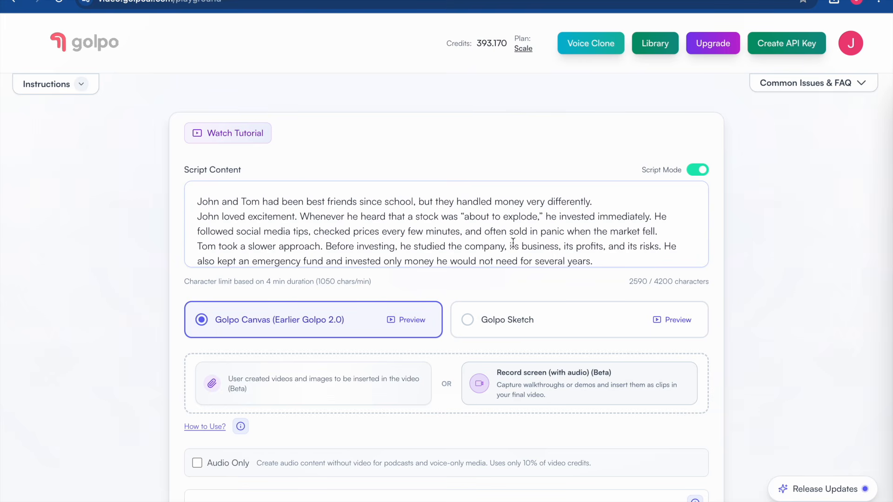
pyautogui.scroll(-5, 513, 242)
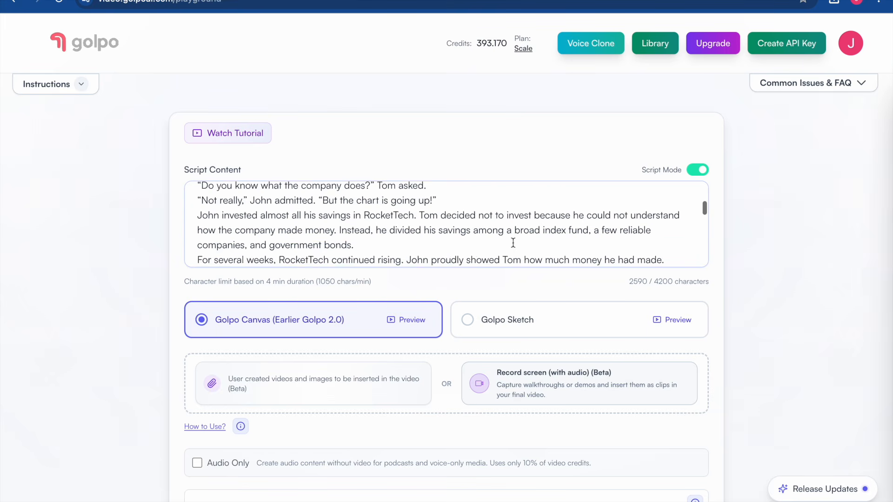
pyautogui.scroll(2, 513, 242)
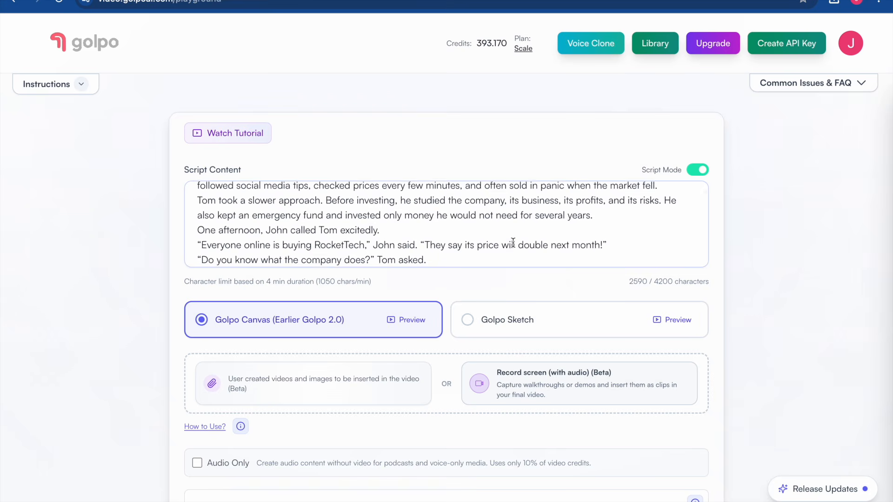
pyautogui.scroll(-1, 513, 243)
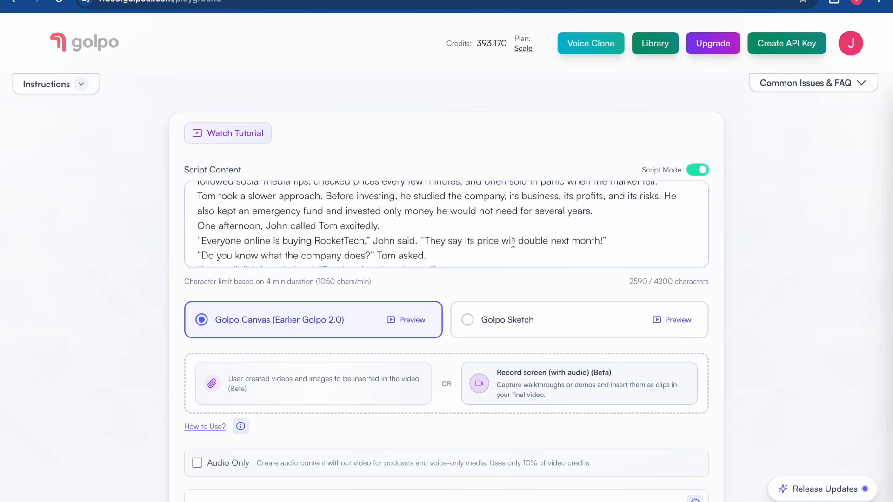
pyautogui.scroll(-2, 513, 243)
pyautogui.scroll(3, 512, 243)
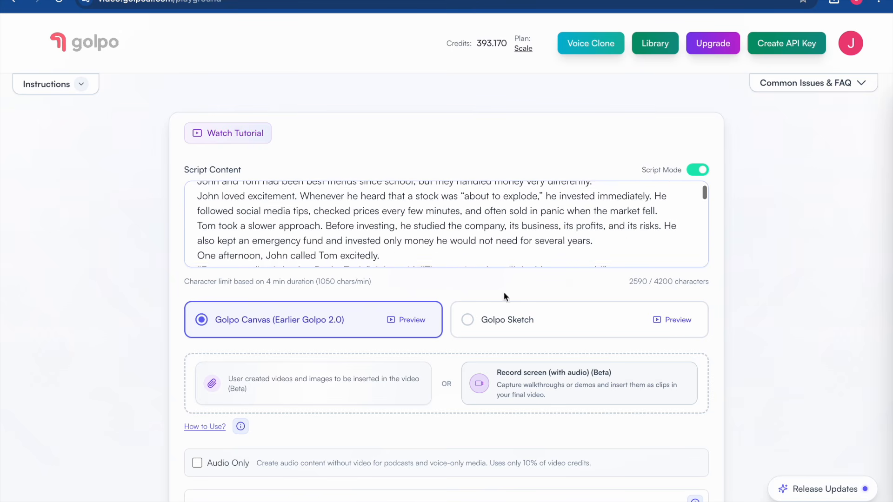
pyautogui.scroll(-1, 488, 376)
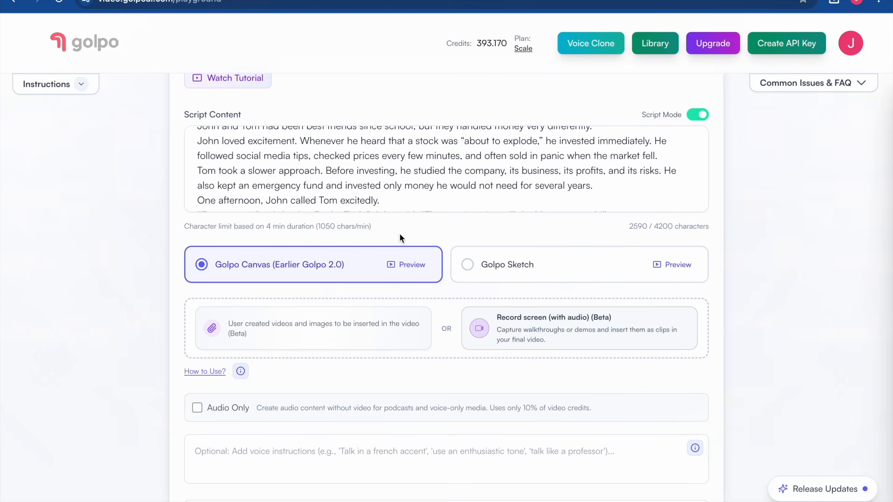
# Browse the Golpo Canvas preview examples of the available video styles, including Sharpie Style, and close the preview
pyautogui.click(410, 264)
pyautogui.scroll(-6, 643, 323)
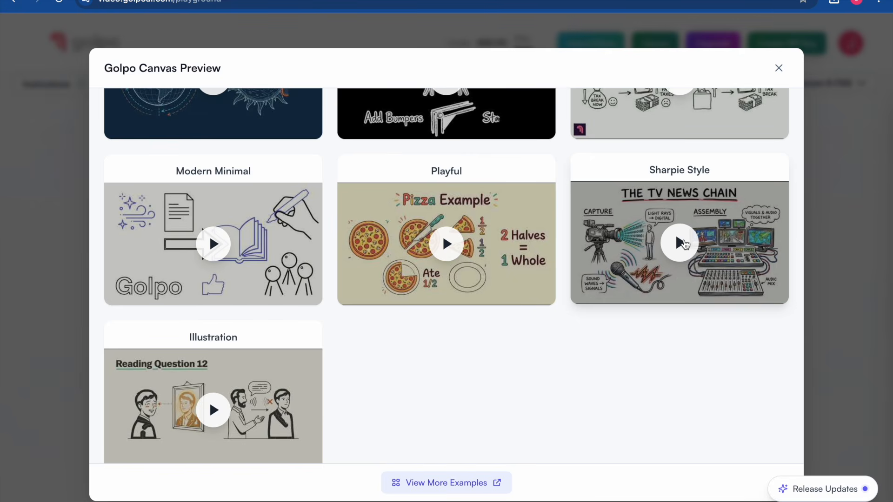
pyautogui.click(779, 68)
# Set the video style to Sharpie
pyautogui.scroll(-8, 811, 151)
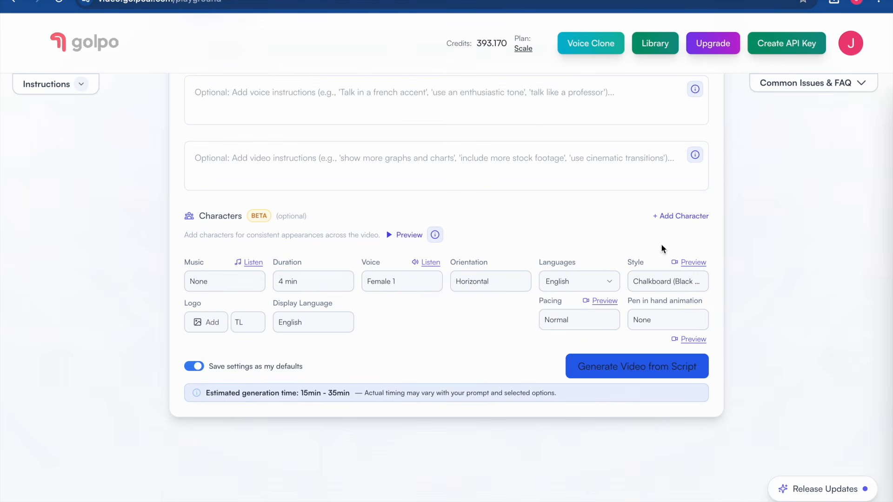
pyautogui.click(657, 281)
pyautogui.click(676, 372)
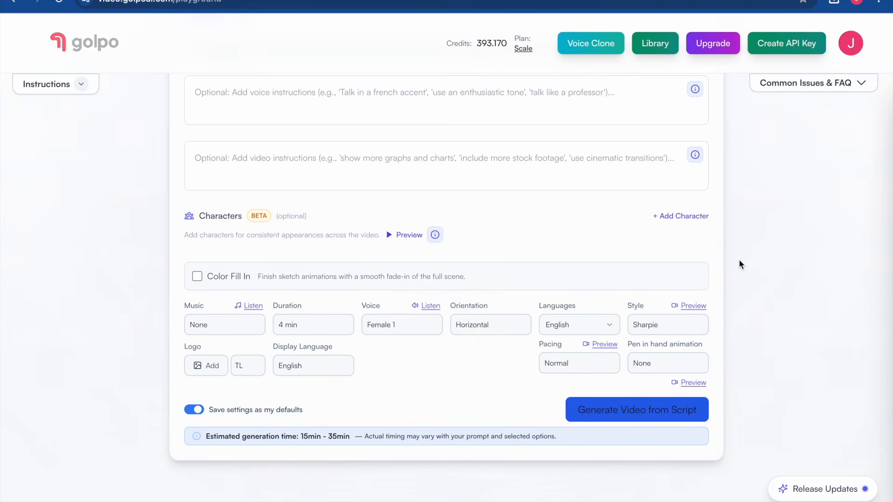
# Consult the guide on inserting own images, play its walkthrough video briefly, and return to the video setup form
pyautogui.scroll(6, 739, 261)
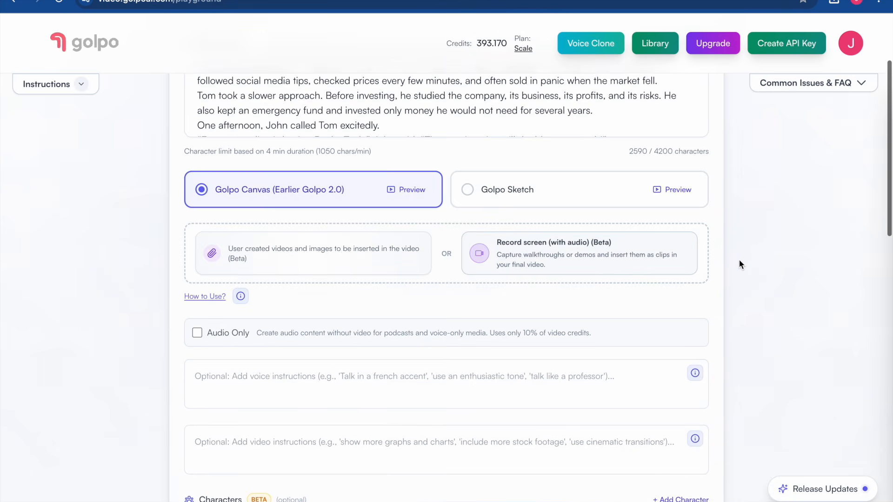
pyautogui.scroll(1, 739, 261)
pyautogui.scroll(-1, 739, 261)
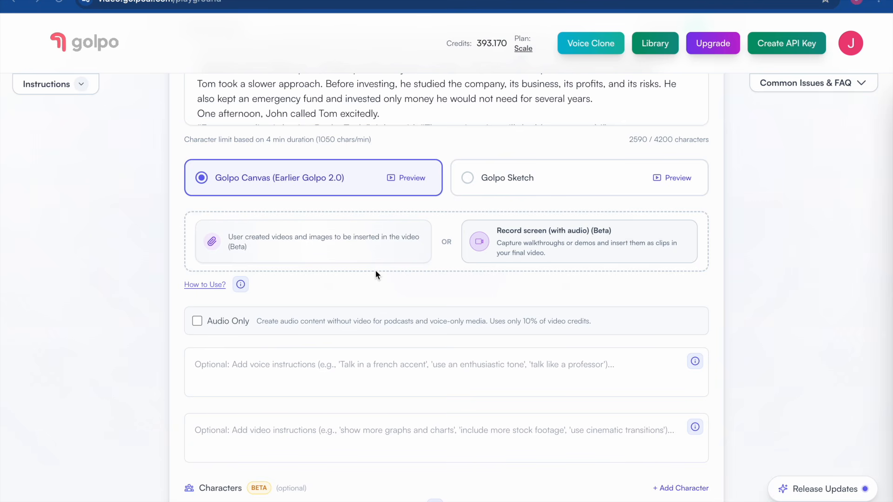
pyautogui.click(240, 284)
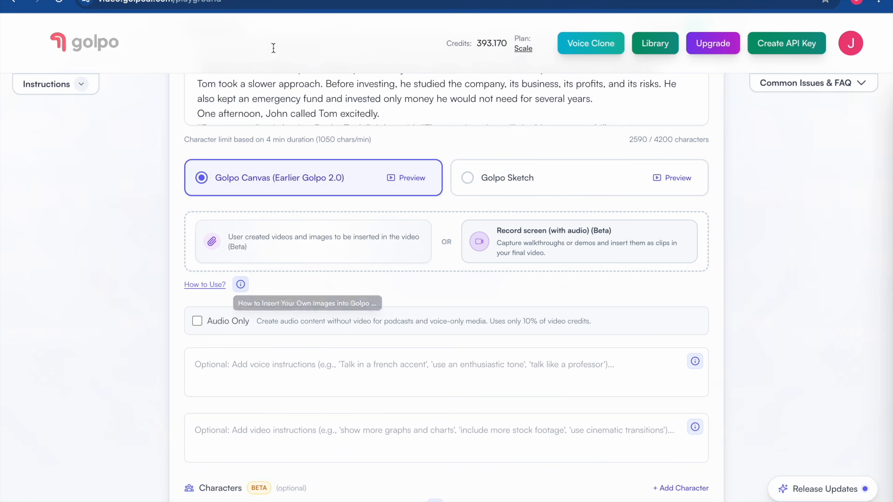
pyautogui.scroll(-20, 309, 312)
pyautogui.click(308, 310)
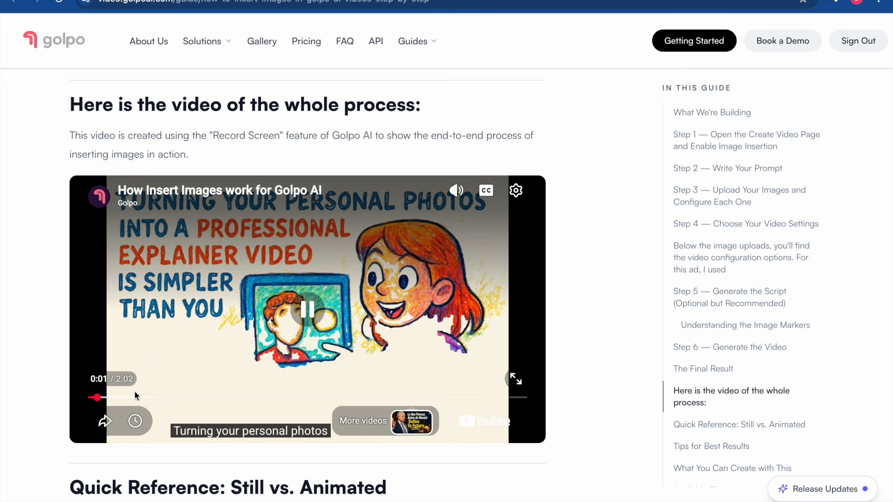
pyautogui.click(130, 399)
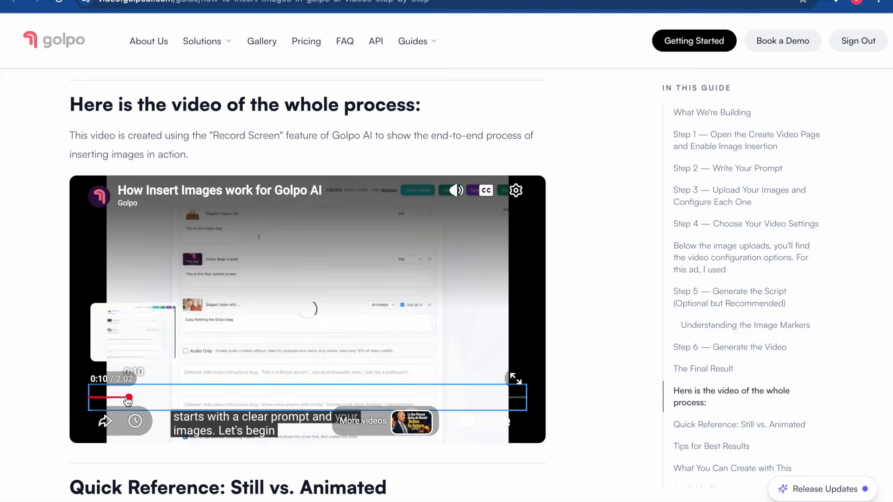
pyautogui.click(115, 398)
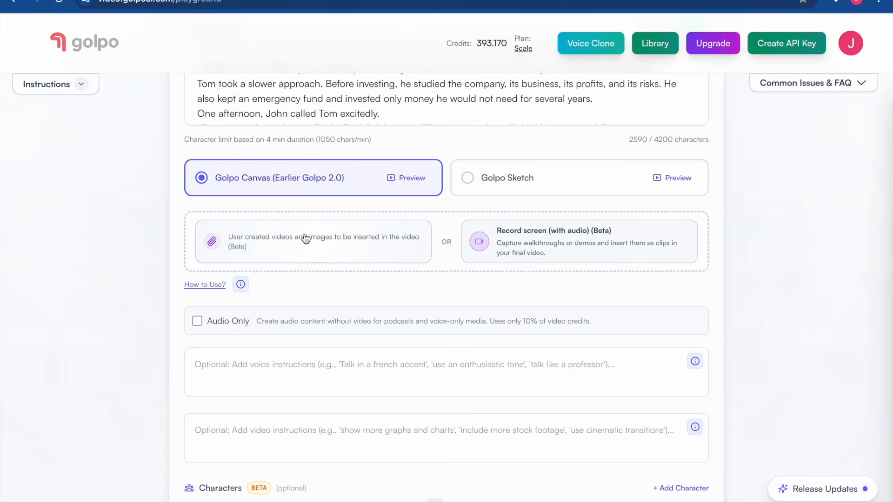
# Upload sun.jpeg from Downloads as media for the video and place it at line 26 of the script
pyautogui.click(304, 242)
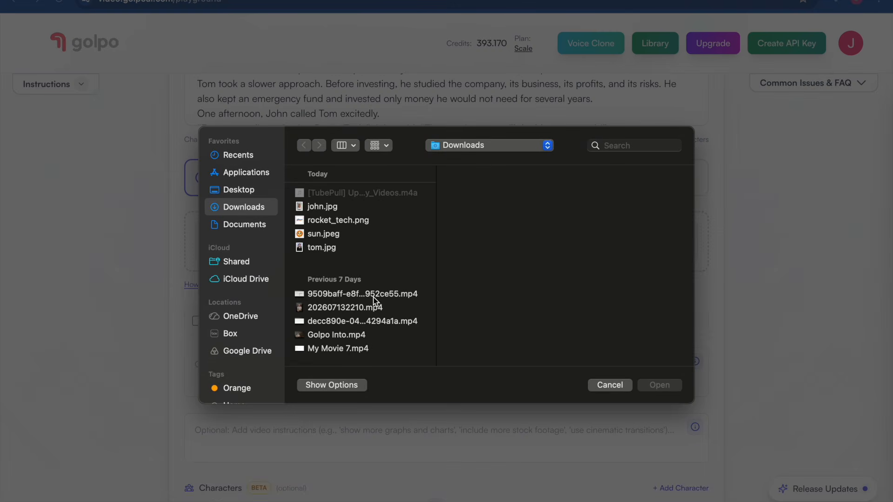
pyautogui.click(347, 235)
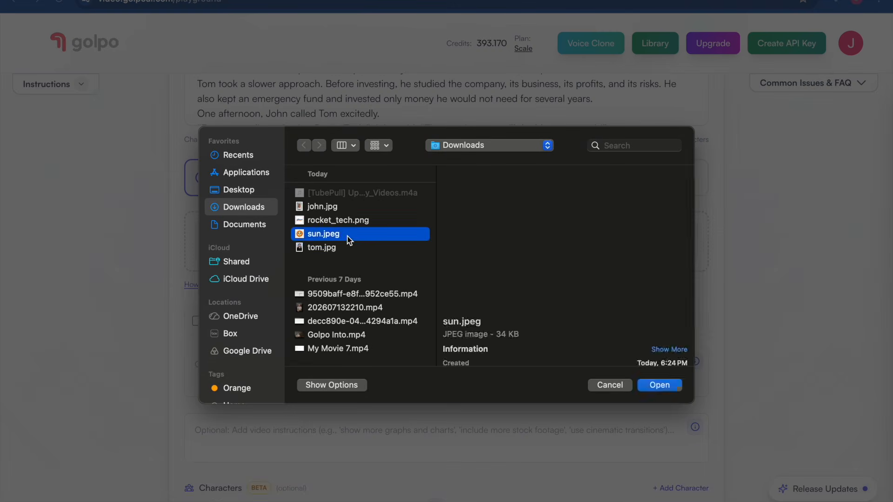
pyautogui.click(659, 384)
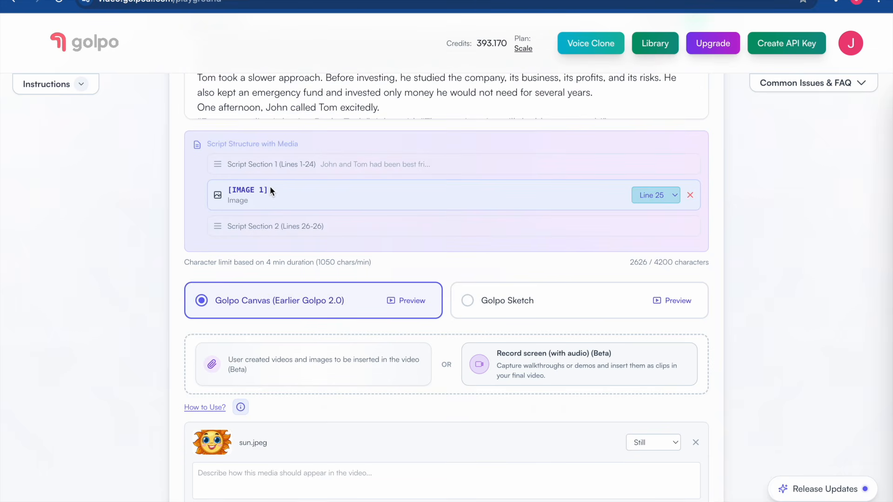
pyautogui.click(661, 193)
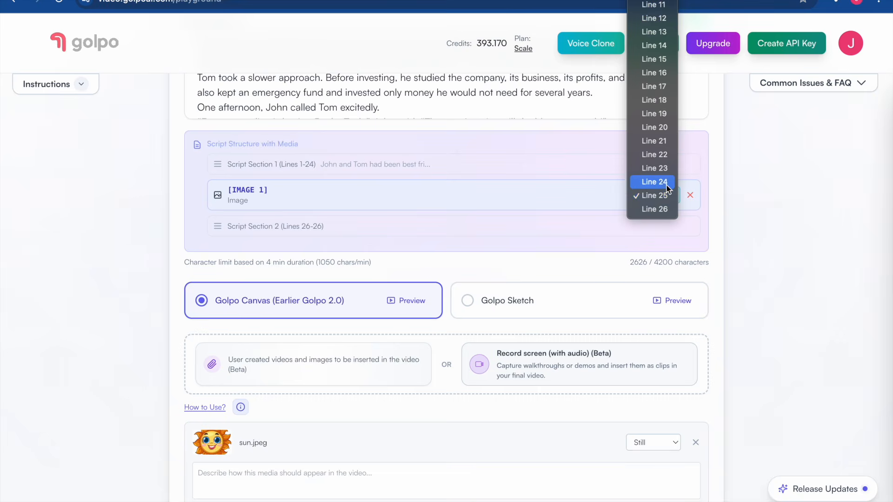
pyautogui.click(660, 208)
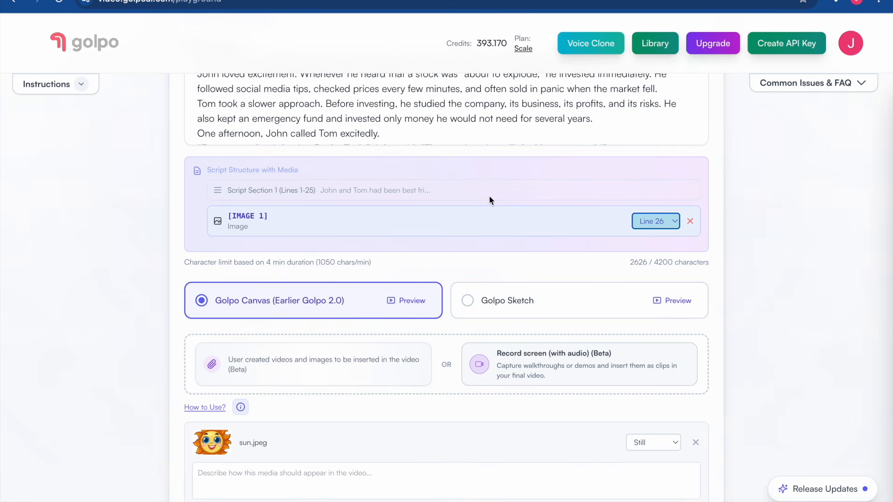
# Describe the sun.jpeg media as "This is the logo of our youtube channel"
pyautogui.moveTo(225, 216); pyautogui.dragTo(292, 249)
pyautogui.scroll(-2, 293, 256)
pyautogui.click(297, 390)
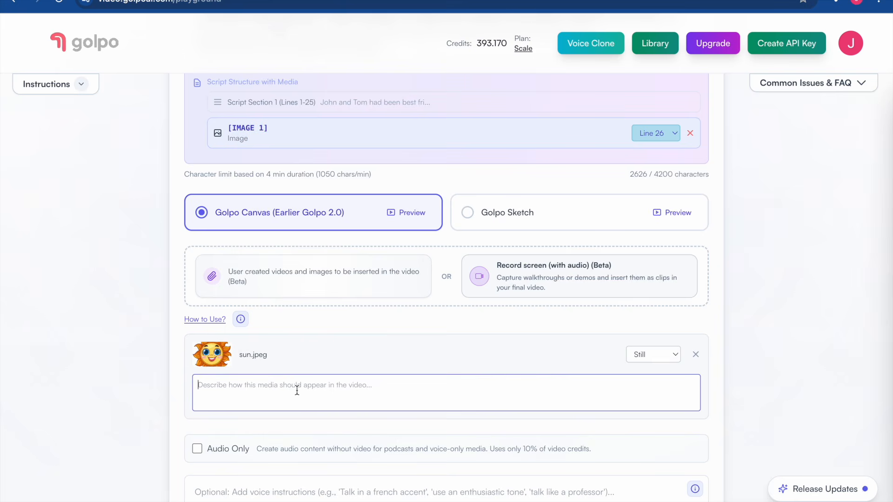
pyautogui.write('T')
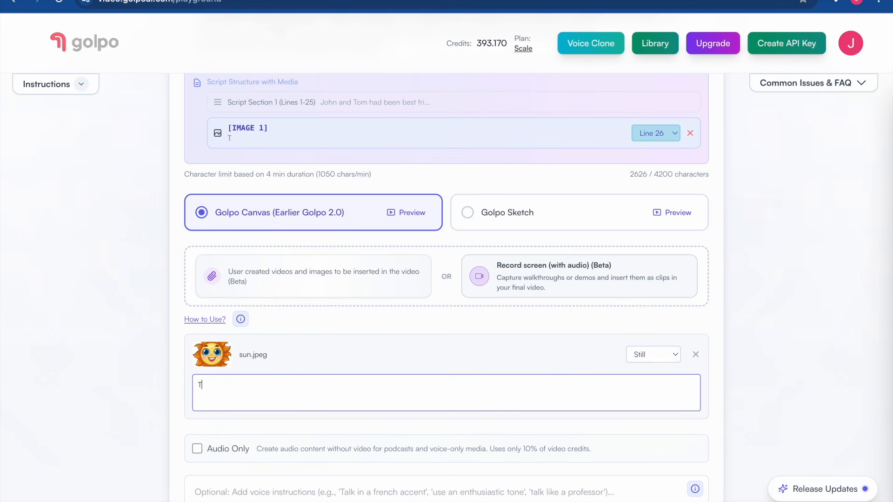
pyautogui.write('his is the logo of you')
pyautogui.press('BackSpace')
pyautogui.press('BackSpace')
pyautogui.press('BackSpace')
pyautogui.press('BackSpace')
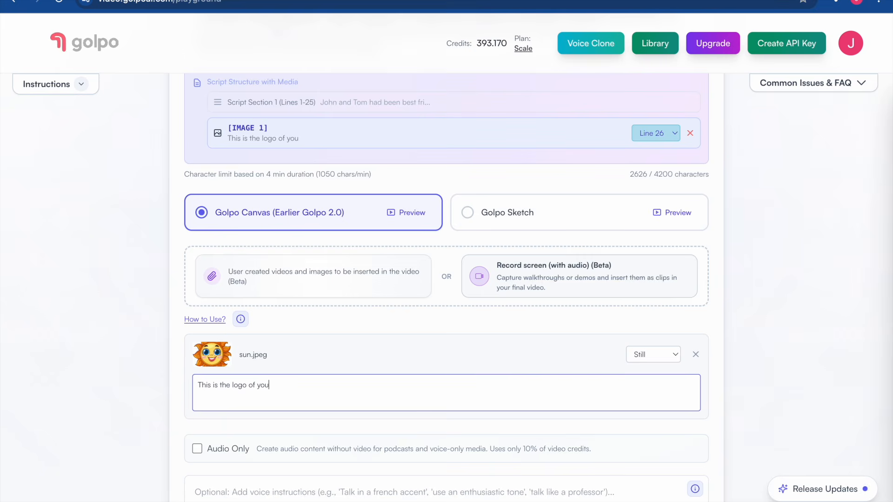
pyautogui.write('our youtube channel')
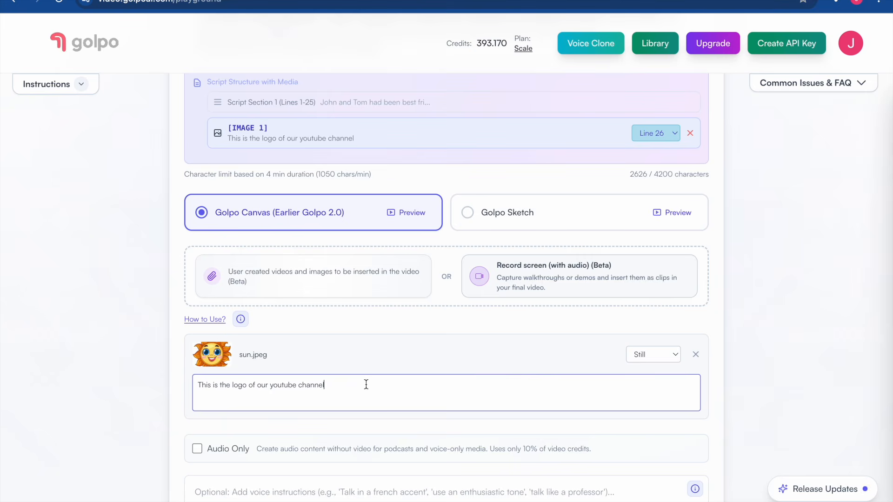
# Move the logo image's insertion point to line 5 of the script
pyautogui.click(653, 133)
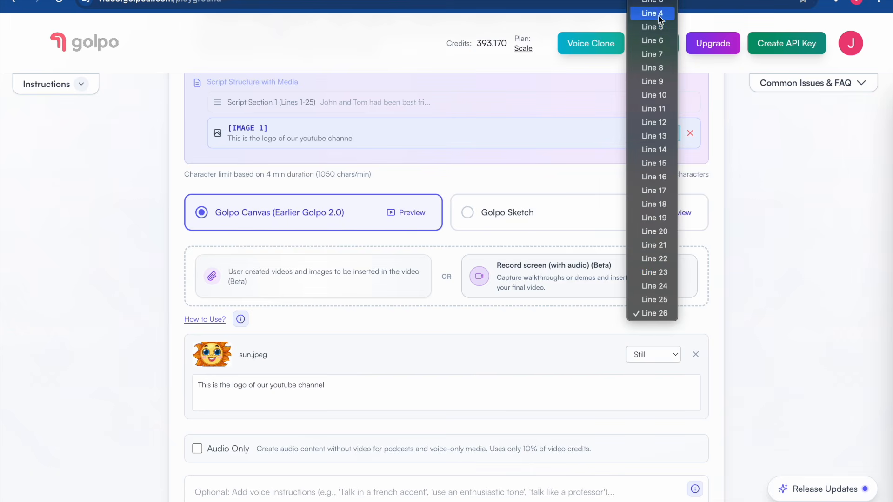
pyautogui.click(658, 25)
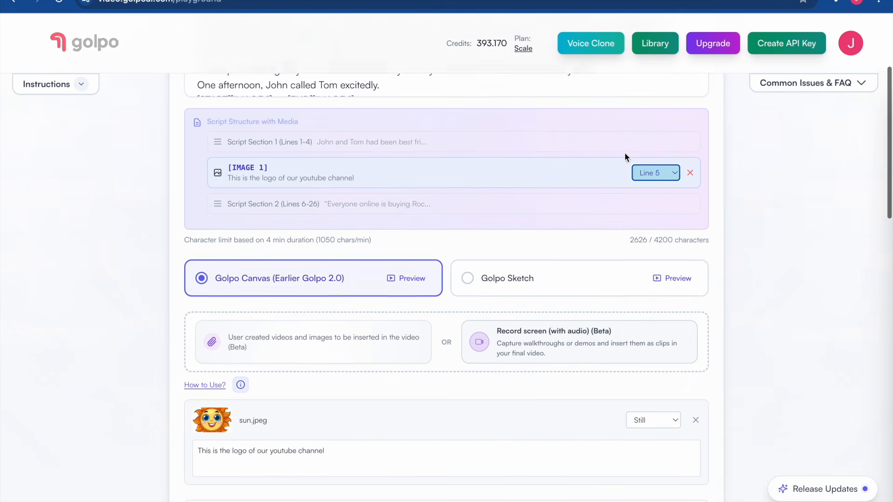
pyautogui.click(637, 210)
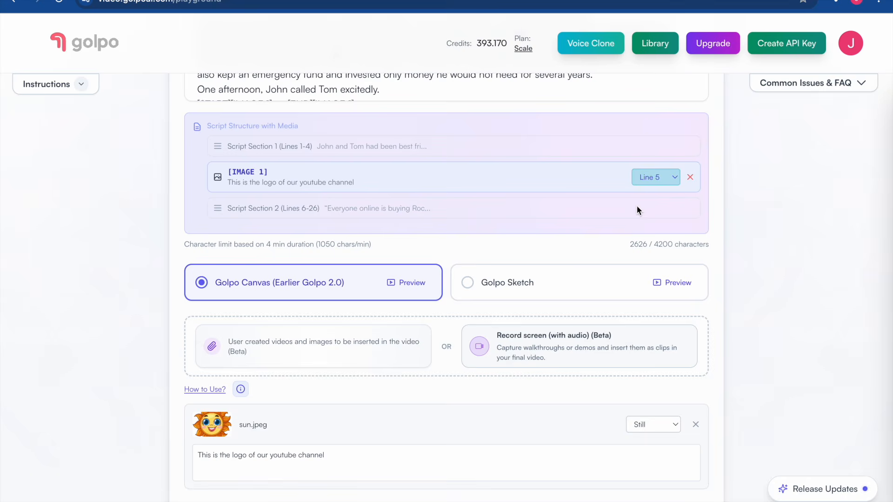
pyautogui.click(655, 176)
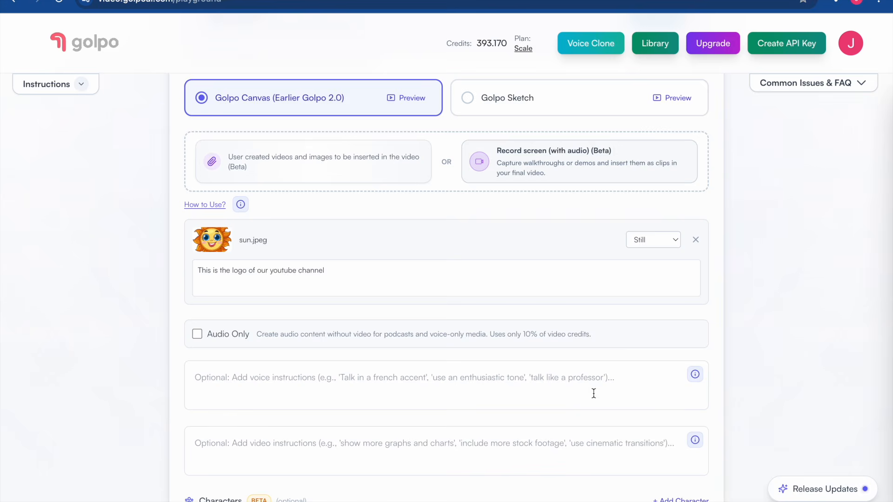
# Enter "British accent" as the voice instructions
pyautogui.scroll(-2, 593, 392)
pyautogui.click(356, 297)
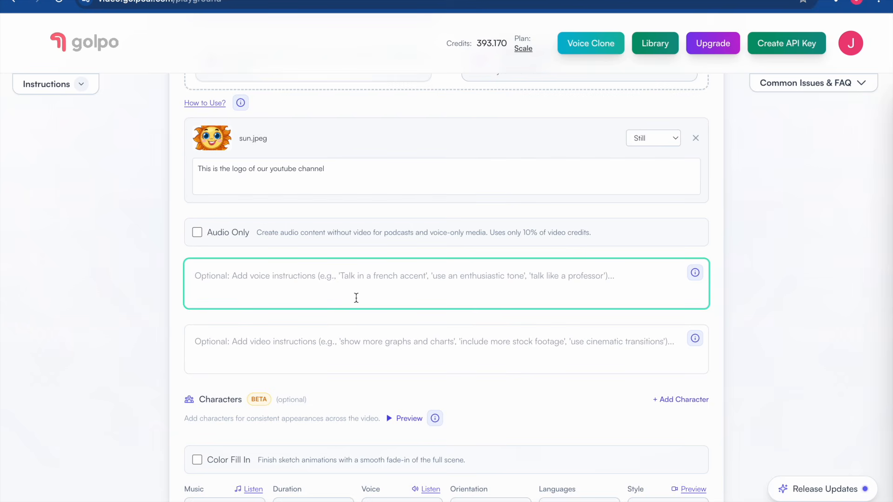
pyautogui.write('Brit')
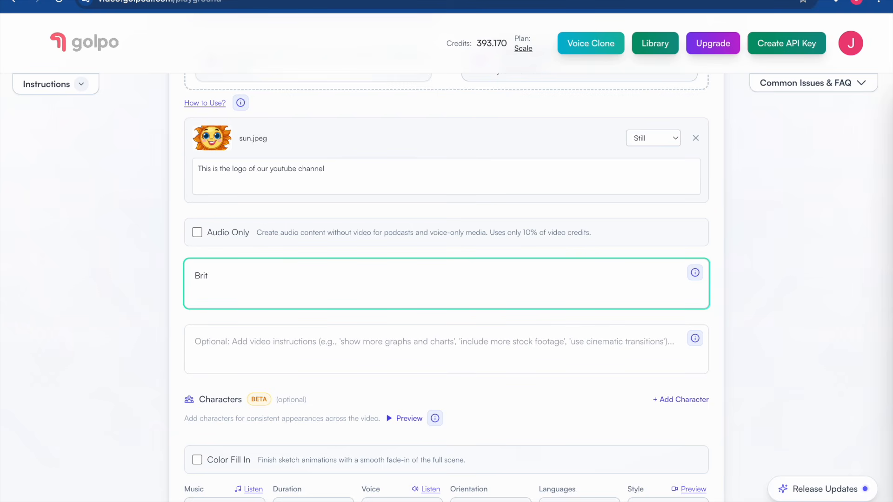
pyautogui.write('ish accent')
# Open the guide on Golpo video instructions and return to the empty video instructions field
pyautogui.click(324, 365)
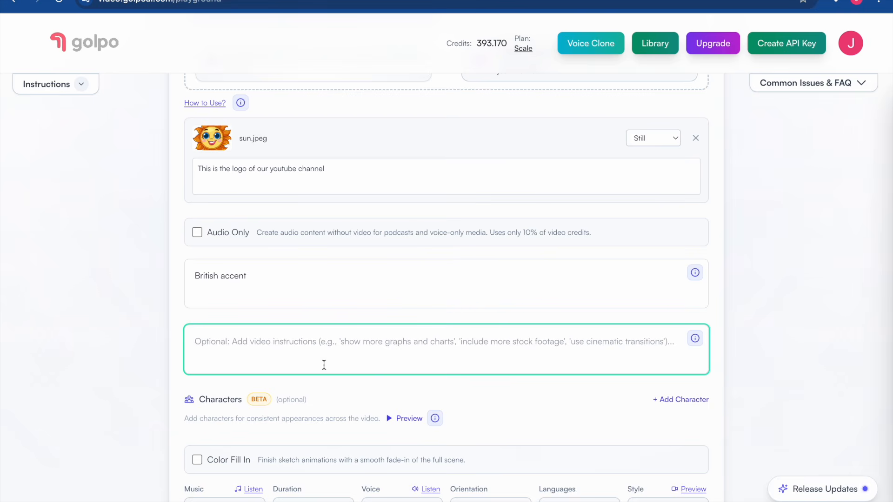
pyautogui.moveTo(694, 339)
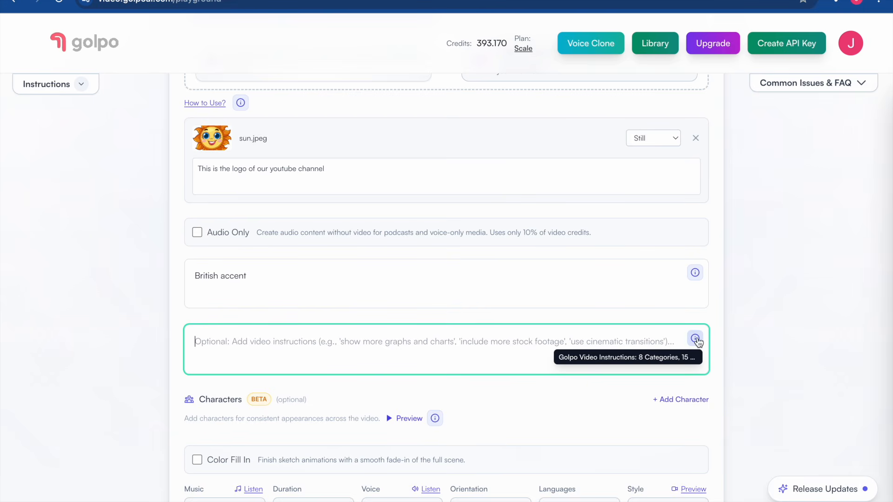
pyautogui.click(697, 341)
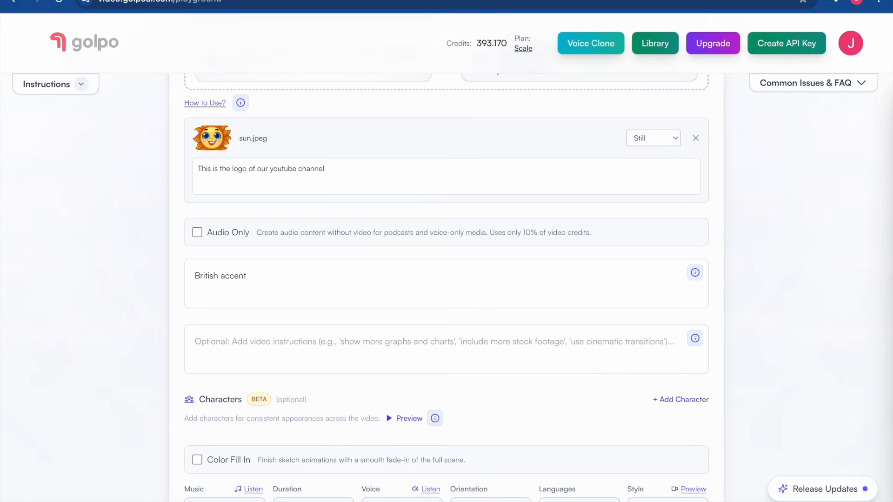
pyautogui.click(204, 0)
pyautogui.click(439, 348)
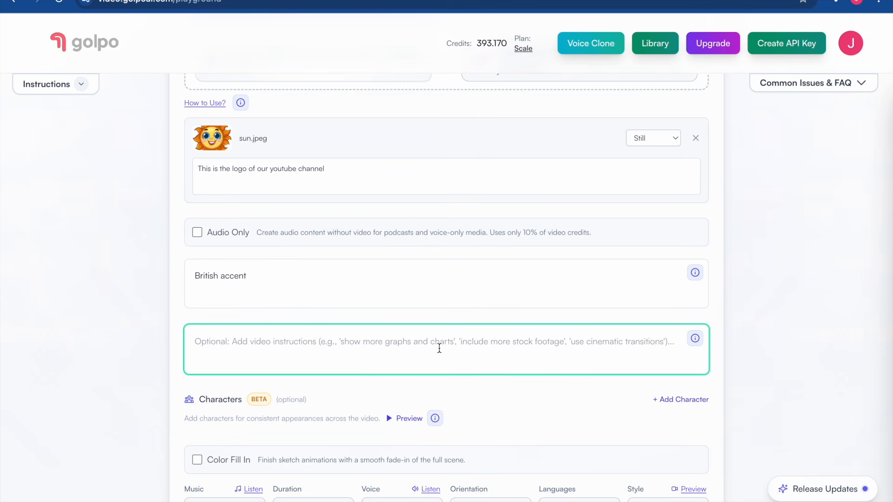
# Enter "Rainbow colors" as the video instructions, correcting the misspelled first word
pyautogui.write('Raimb')
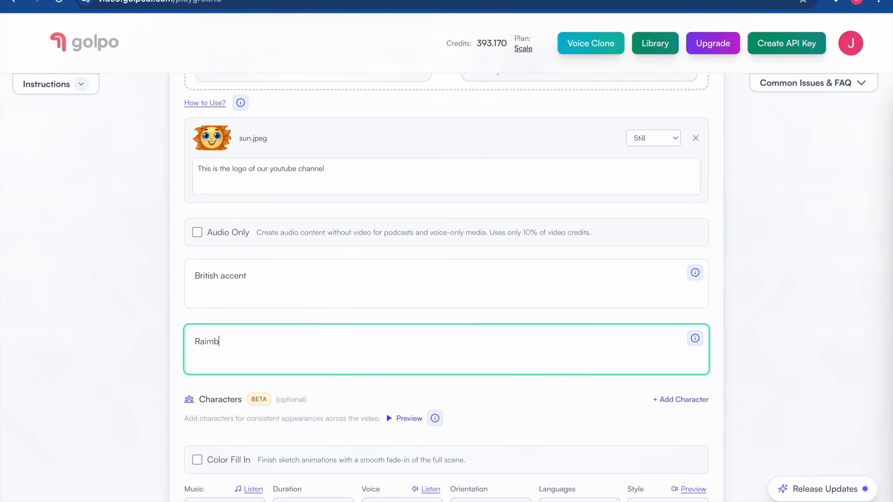
pyautogui.write('ow colors')
pyautogui.rightClick(210, 345)
pyautogui.click(254, 190)
pyautogui.scroll(-2, 142, 343)
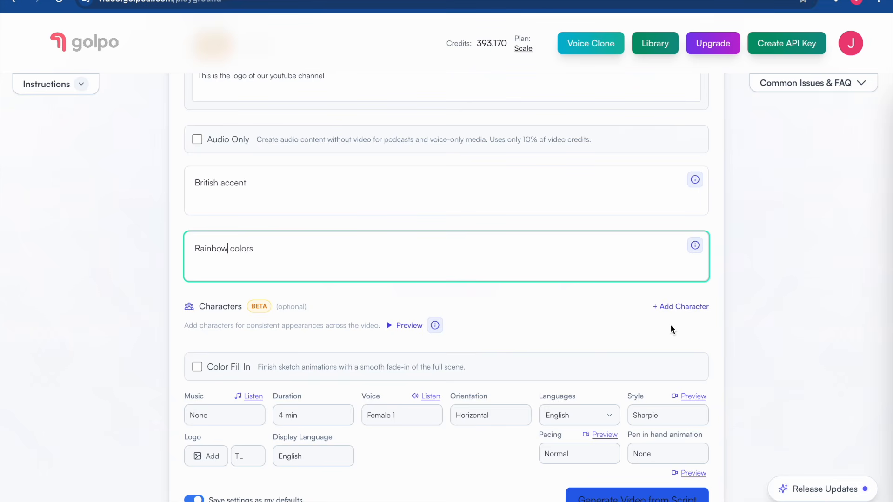
# Start a new character named "Tom" with the appearance description "Young man"
pyautogui.click(670, 308)
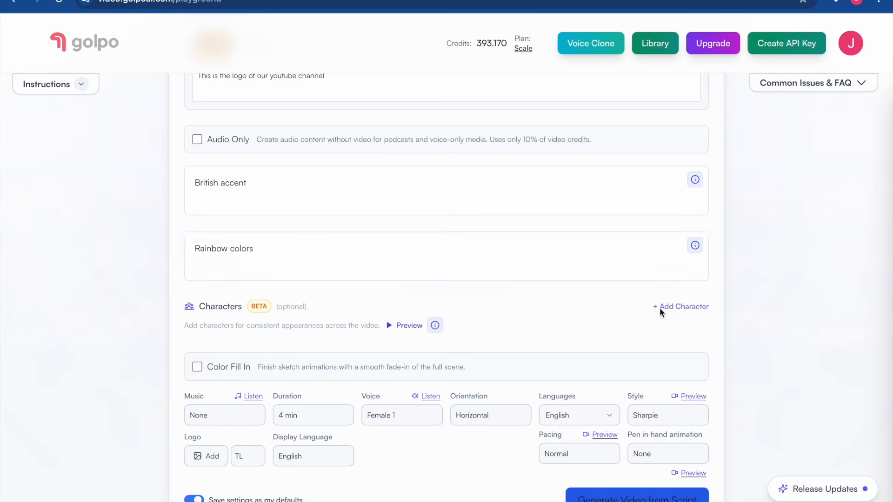
pyautogui.click(488, 150)
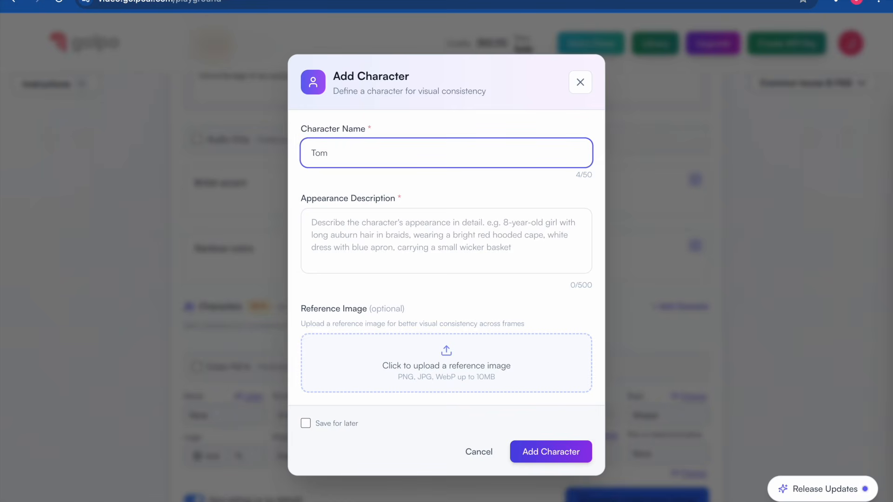
pyautogui.click(409, 234)
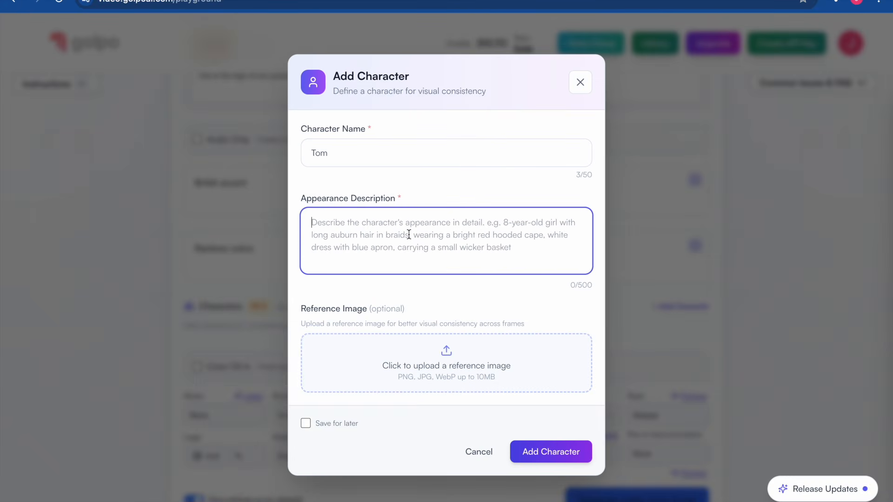
pyautogui.write('Young')
pyautogui.press('BackSpace')
pyautogui.write('g man')
# Upload tom.jpg from Downloads as the reference image, save the character for later use and add it to the video
pyautogui.click(399, 352)
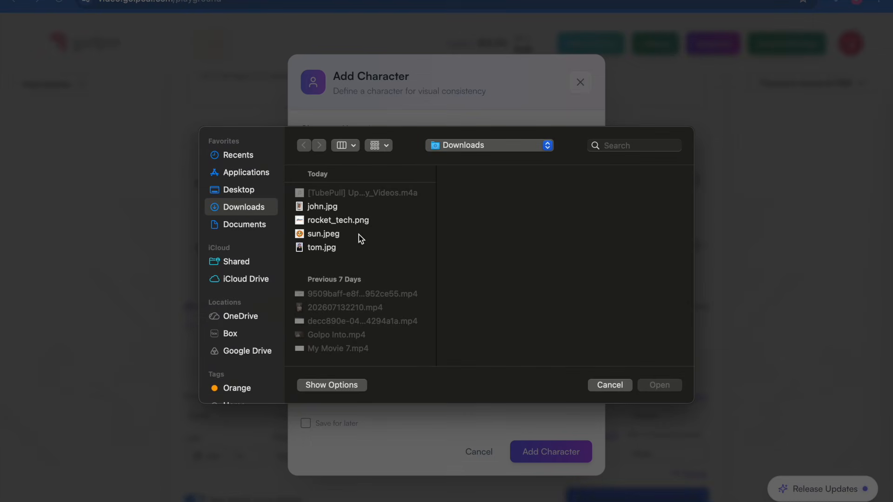
pyautogui.click(353, 247)
pyautogui.click(660, 385)
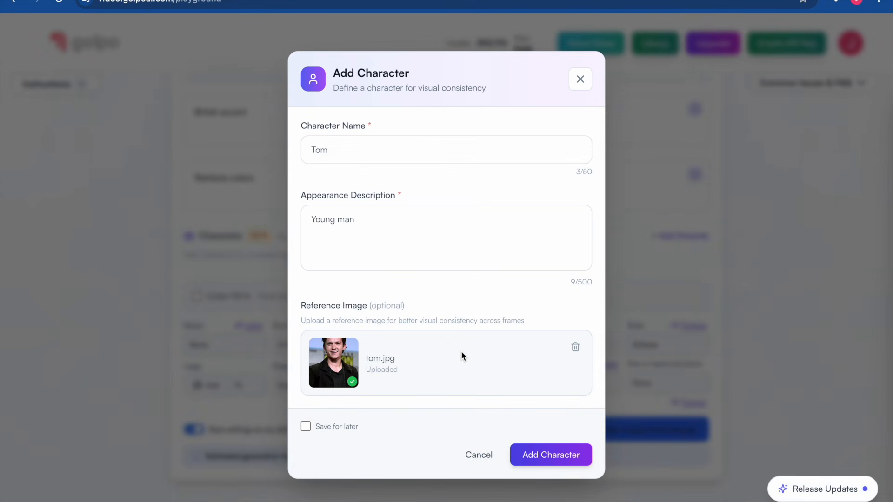
pyautogui.click(306, 426)
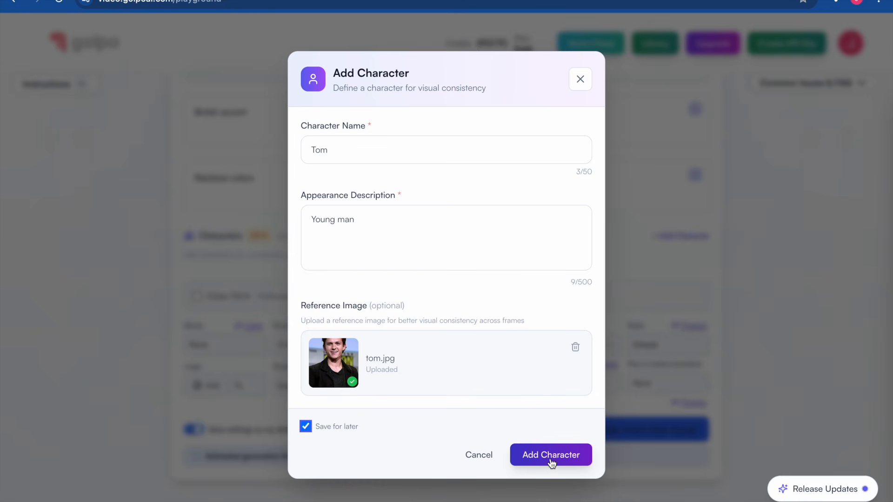
pyautogui.click(551, 455)
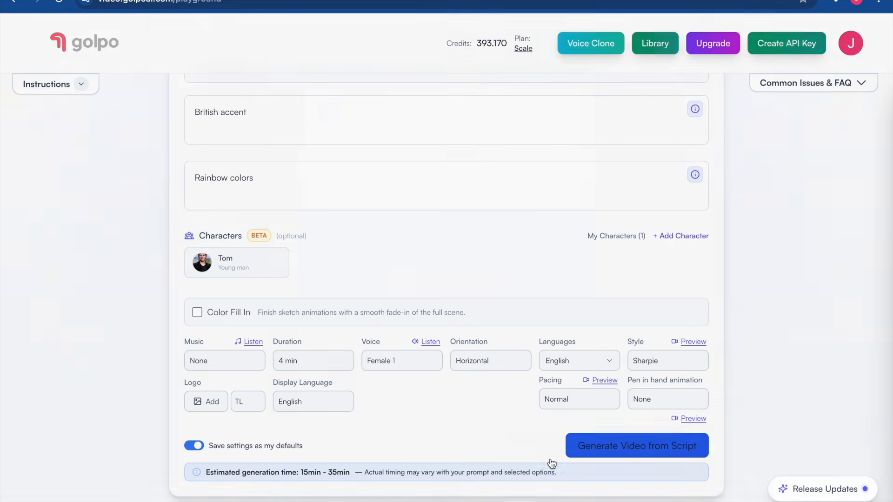
# Start a second character named "John" with the appearance description "Looks like John Cena"
pyautogui.click(685, 236)
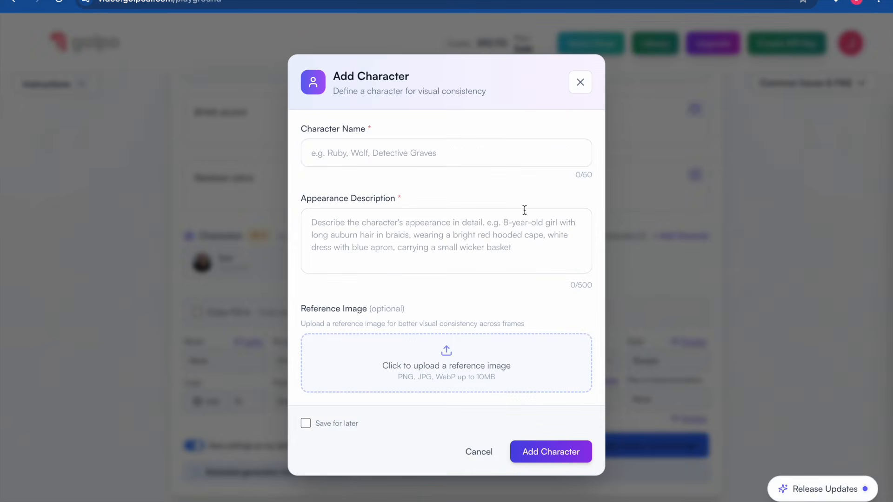
pyautogui.write('John')
pyautogui.click(391, 261)
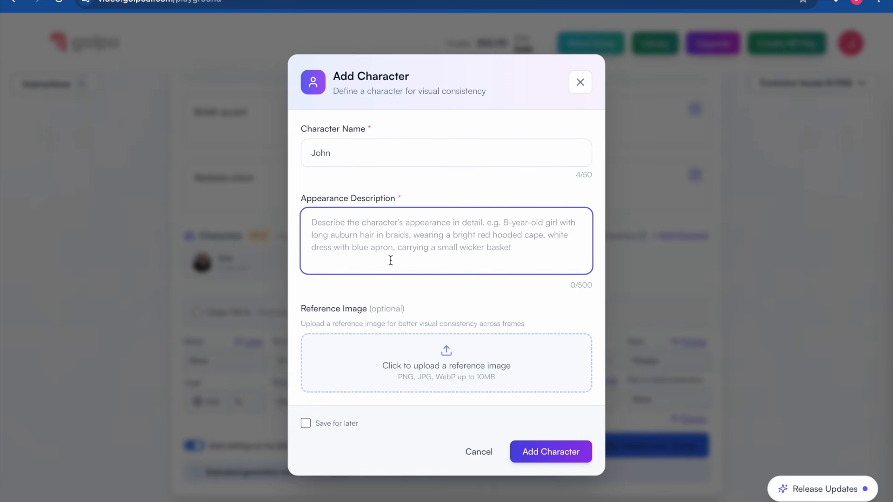
pyautogui.write('H')
pyautogui.press('BackSpace')
pyautogui.write('Look')
pyautogui.write('s liek J')
pyautogui.press('BackSpace')
pyautogui.press('BackSpace')
pyautogui.press('BackSpace')
pyautogui.press('BackSpace')
pyautogui.write('ke John Cena')
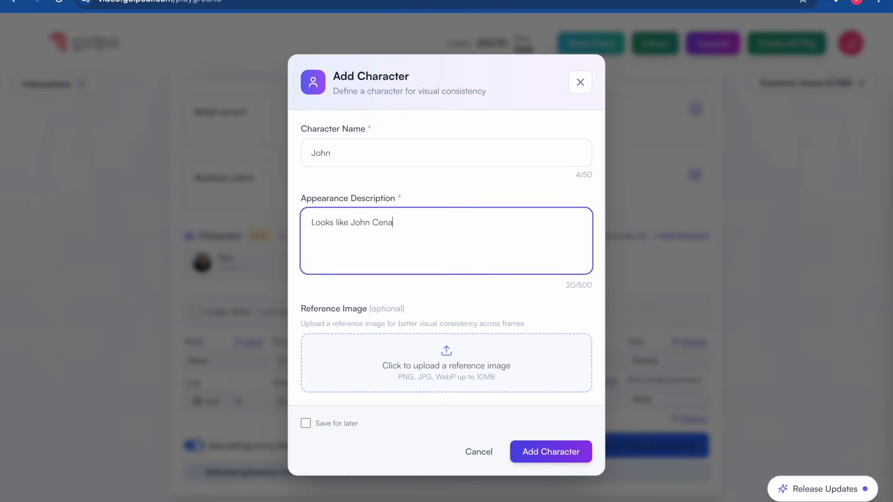
# Upload john.jpg from Downloads as the second character's reference image, save the character for later use and add it
pyautogui.click(371, 368)
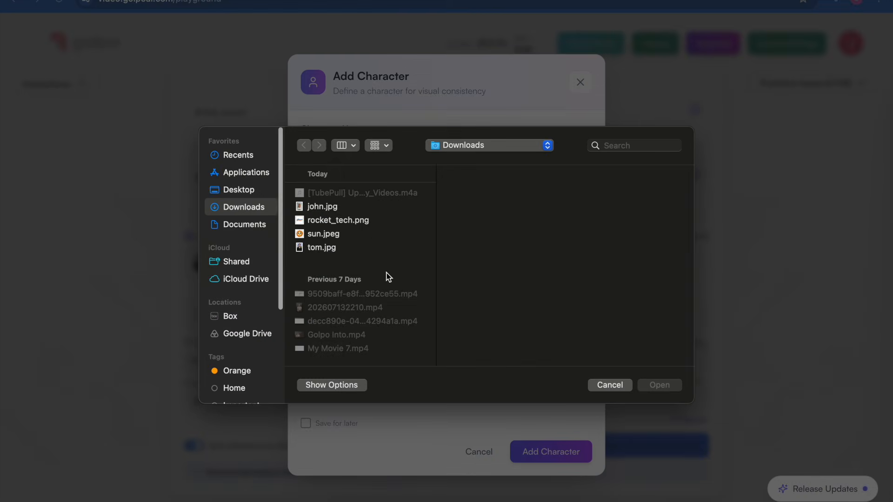
pyautogui.click(348, 209)
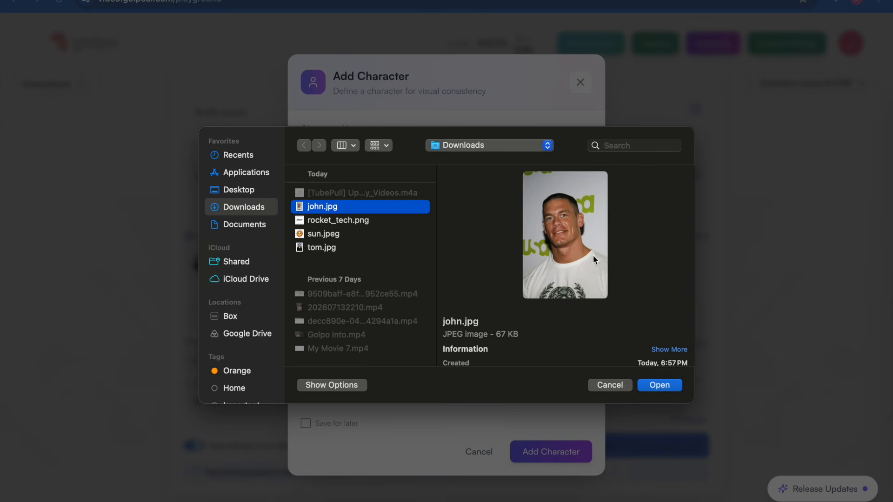
pyautogui.click(658, 383)
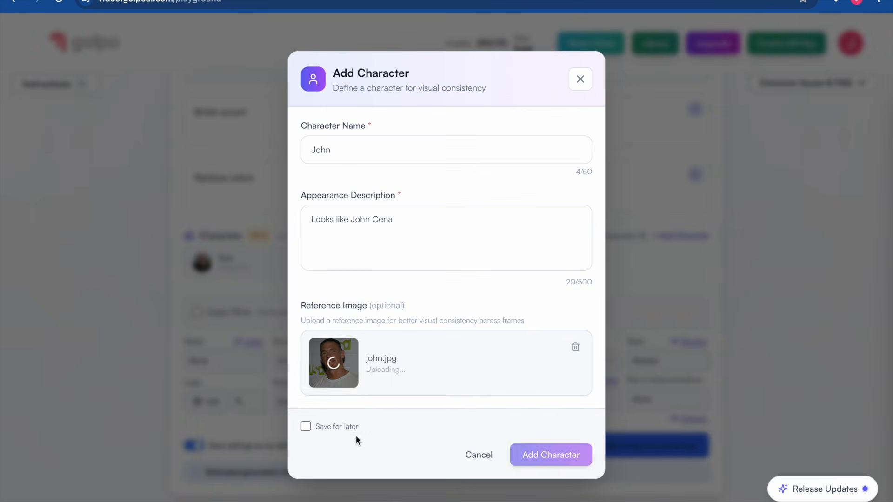
pyautogui.click(319, 428)
pyautogui.click(554, 462)
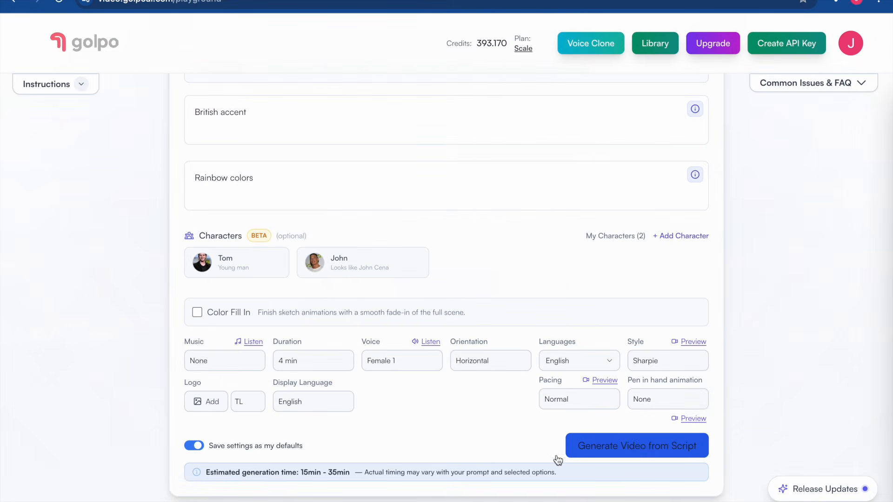
# Check the list of saved characters, close it and enable Color Fill In
pyautogui.click(663, 241)
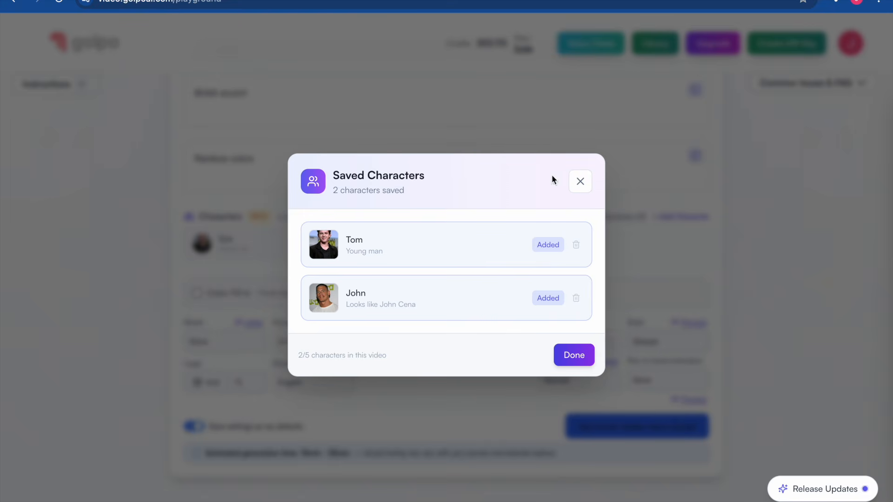
pyautogui.click(580, 182)
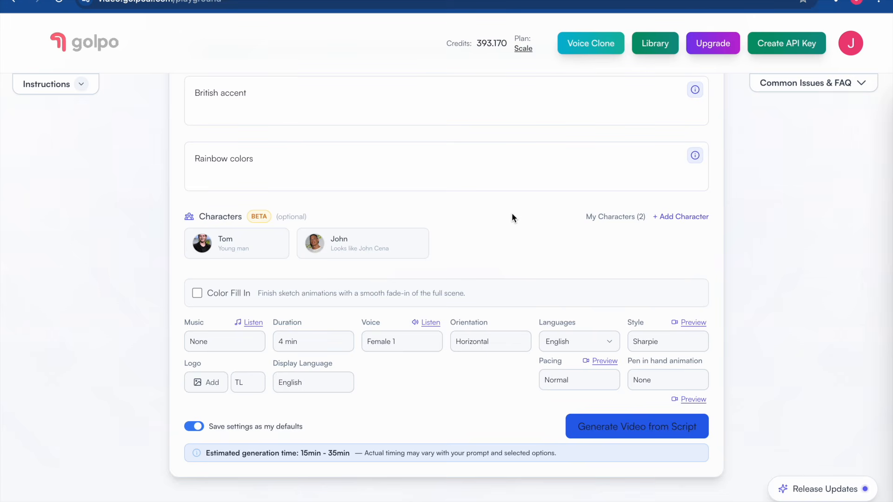
pyautogui.click(242, 299)
# Watch part of the Sharpie Style sample video full screen from the Golpo Canvas previews, skip ahead 10 seconds, and close the preview
pyautogui.scroll(6, 240, 299)
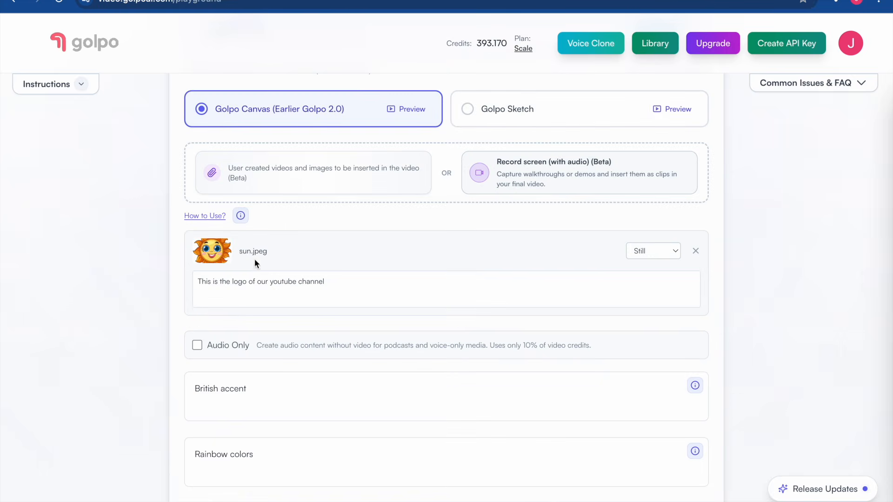
pyautogui.scroll(2, 255, 259)
pyautogui.click(409, 210)
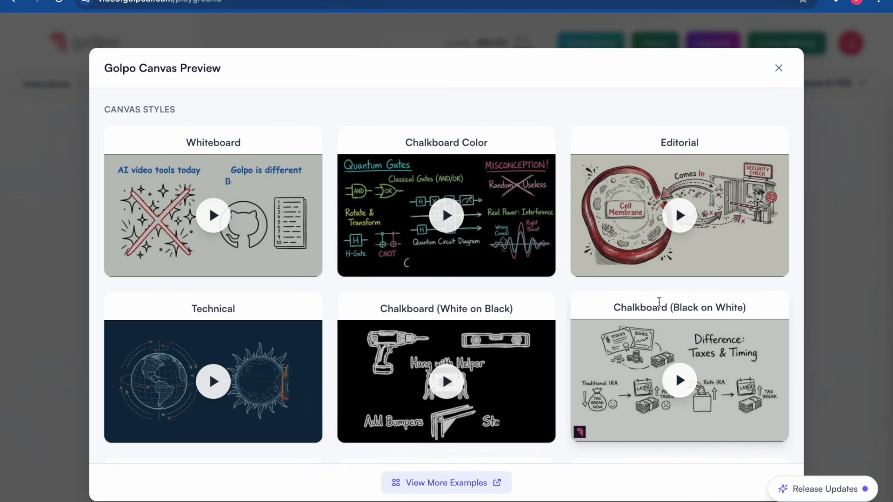
pyautogui.scroll(-1, 659, 302)
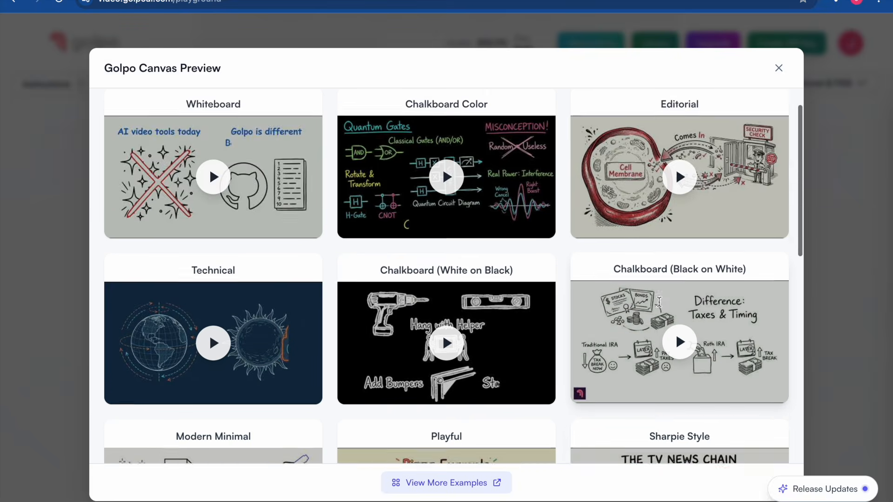
pyautogui.scroll(-3, 660, 303)
pyautogui.click(680, 403)
pyautogui.click(773, 403)
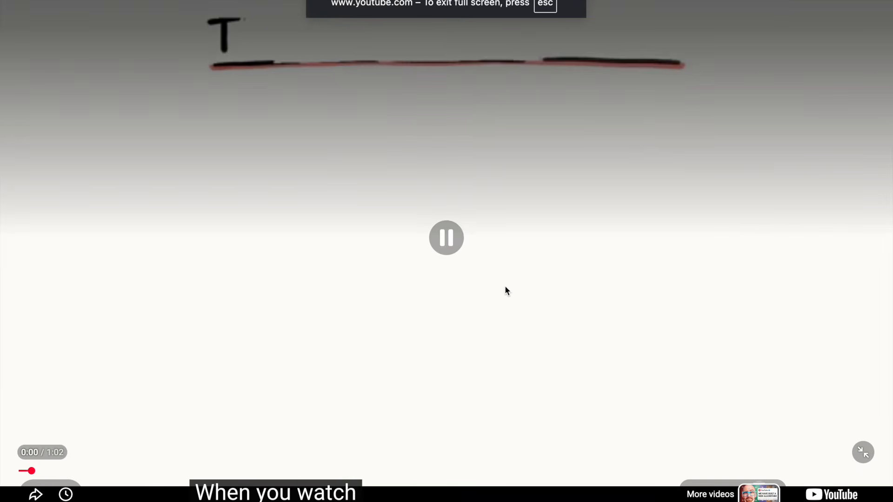
pyautogui.click(441, 232)
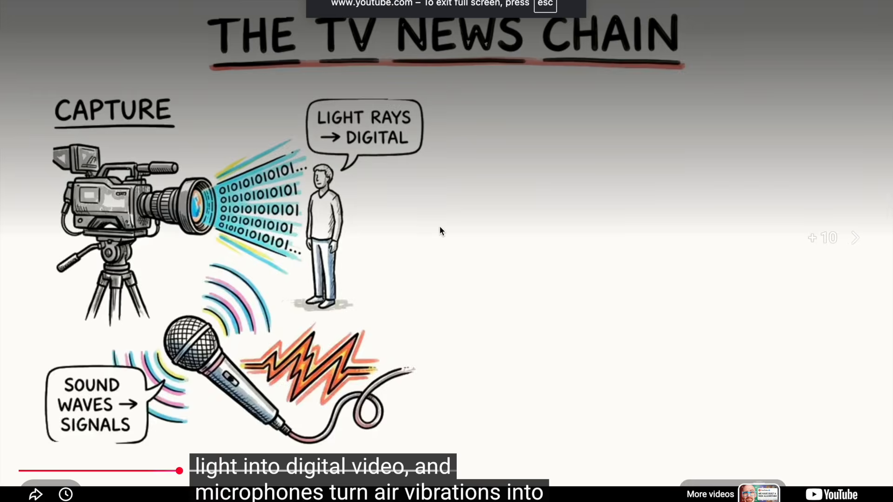
pyautogui.click(441, 232)
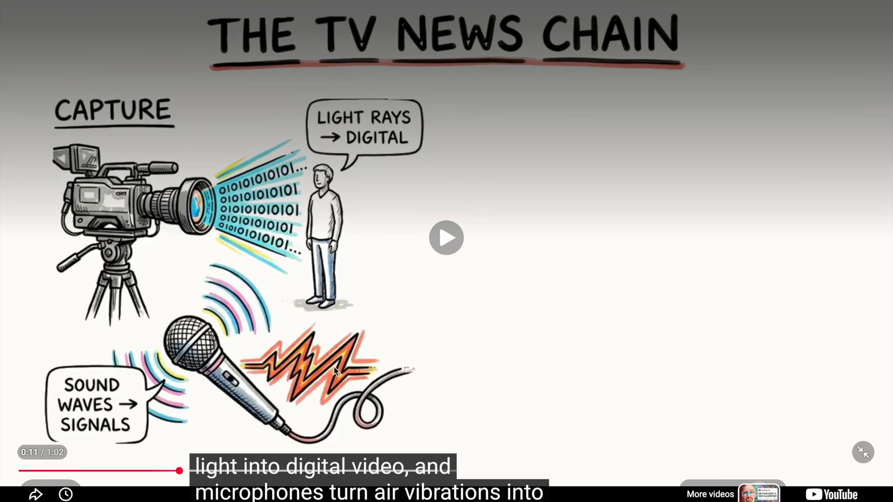
pyautogui.press('l')
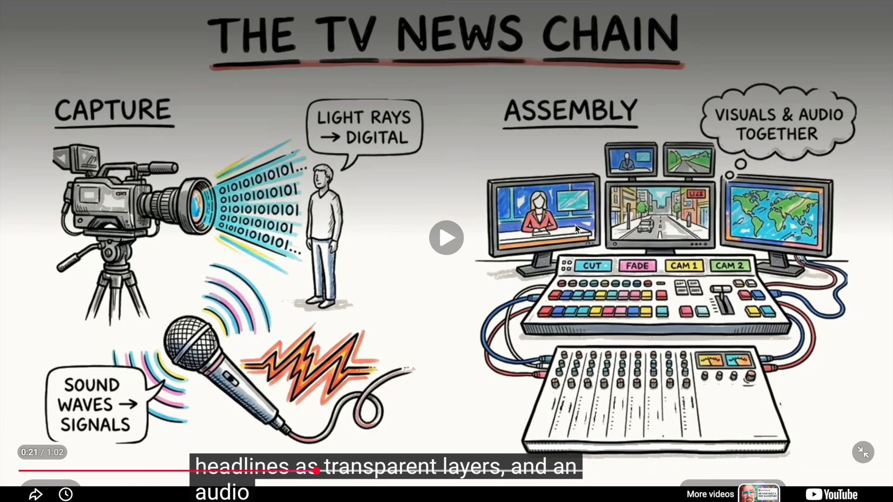
pyautogui.click(863, 452)
pyautogui.click(777, 68)
# Review the available background music presets, keeping music set to None
pyautogui.scroll(-6, 781, 175)
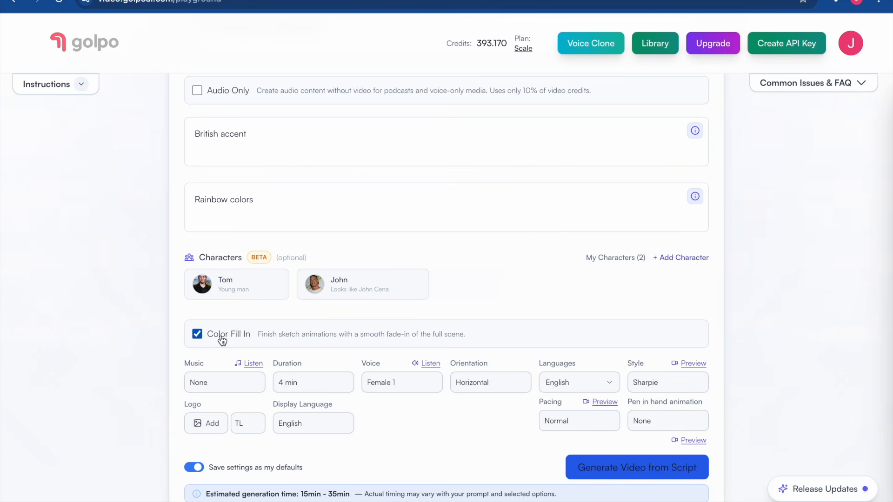
pyautogui.scroll(5, 222, 341)
pyautogui.scroll(-10, 222, 339)
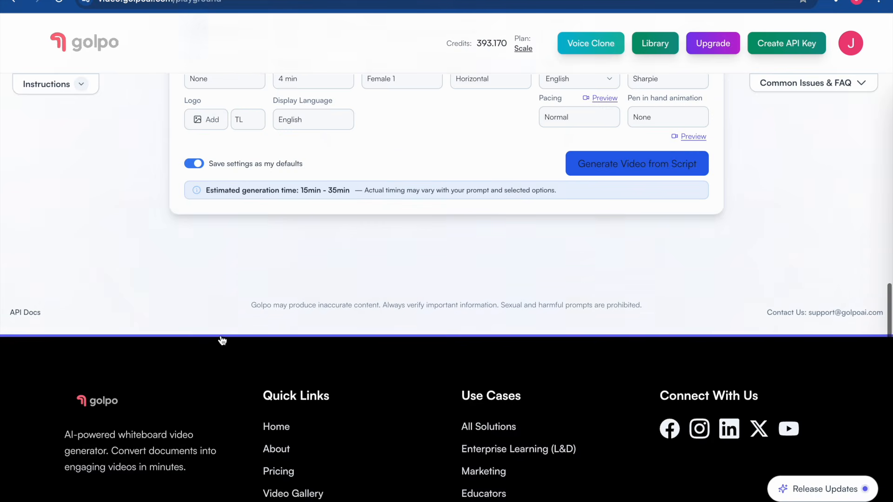
pyautogui.scroll(3, 221, 339)
pyautogui.click(231, 225)
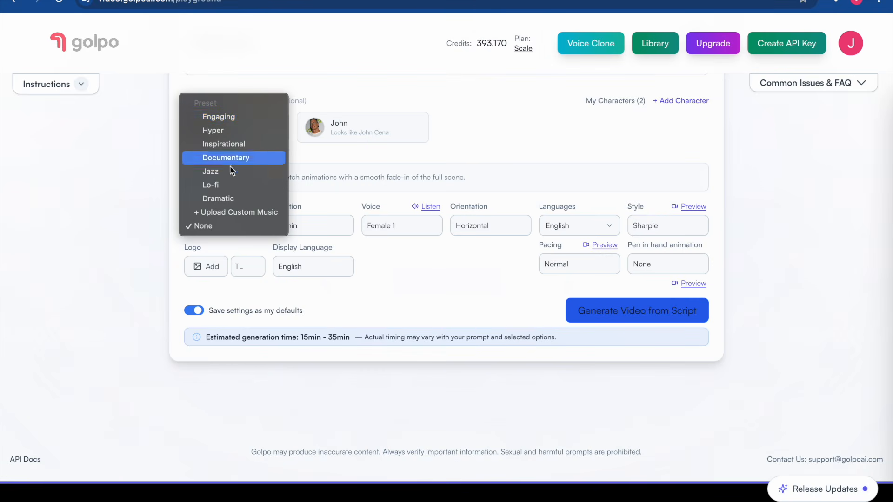
pyautogui.click(124, 228)
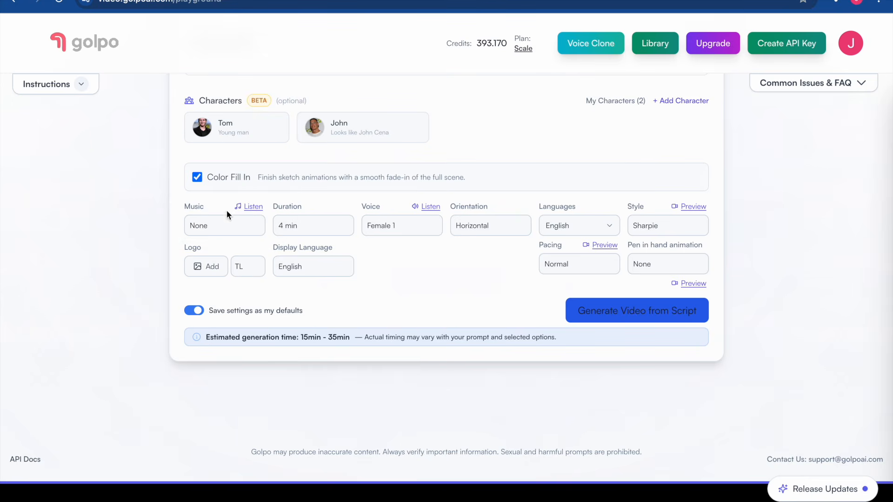
# Check the script's length against its character limit and review the duration options, keeping 4 min
pyautogui.click(331, 226)
pyautogui.click(329, 226)
pyautogui.scroll(10, 328, 224)
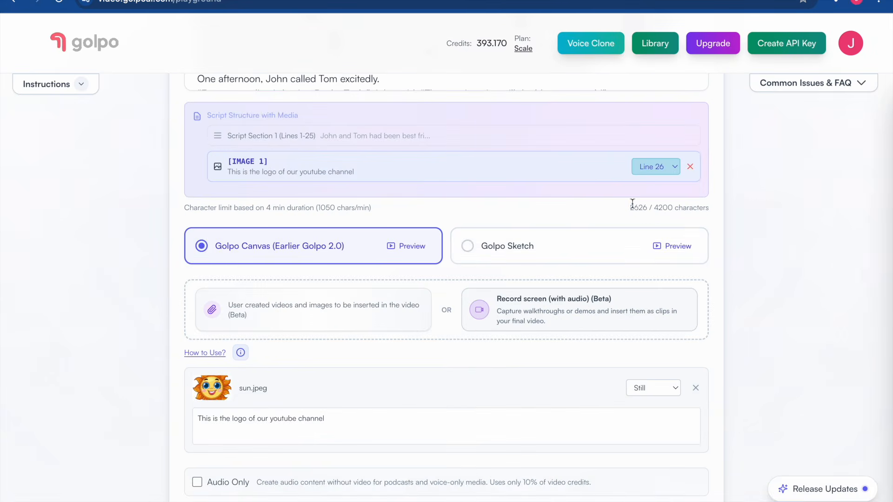
pyautogui.scroll(-5, 350, 377)
pyautogui.scroll(-4, 350, 378)
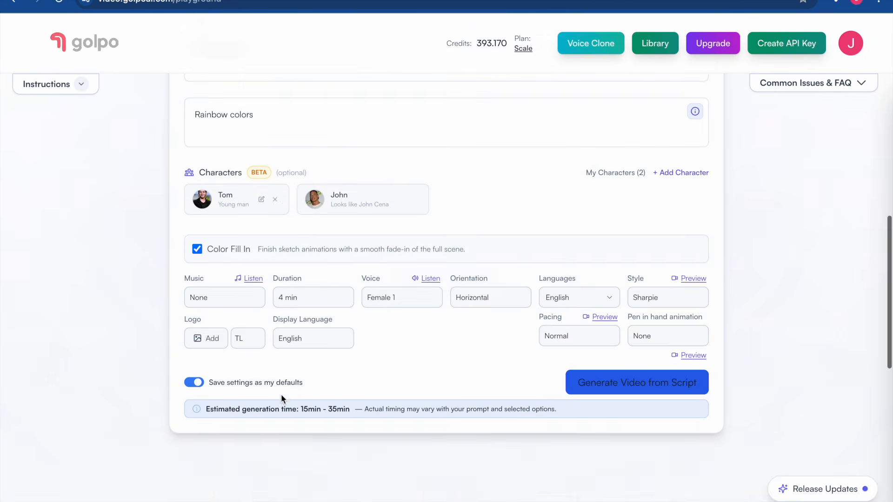
pyautogui.click(311, 293)
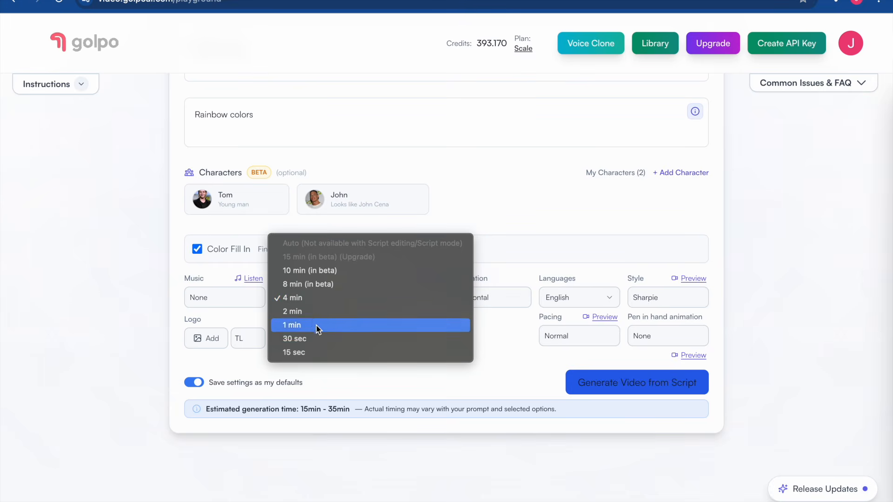
pyautogui.click(312, 298)
pyautogui.click(311, 298)
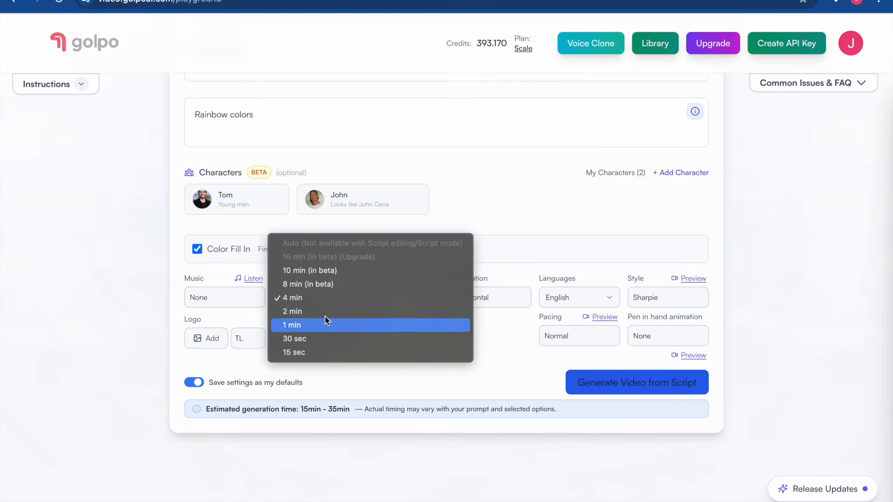
pyautogui.click(324, 396)
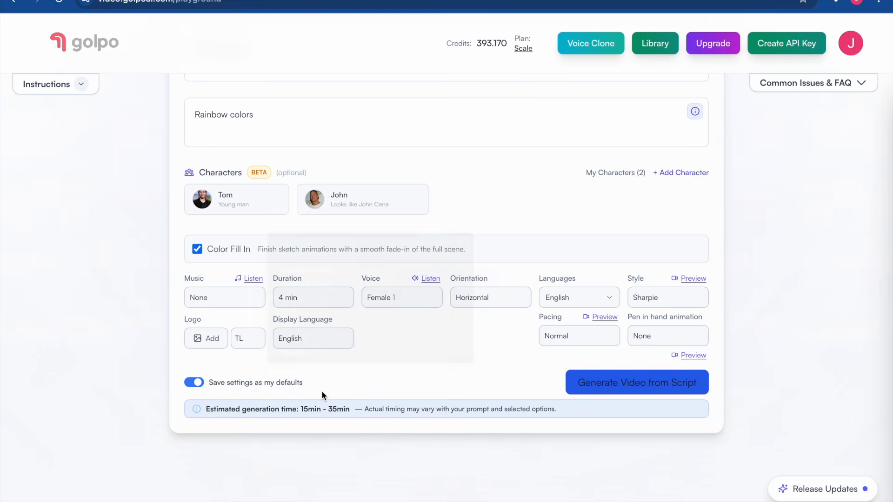
# Choose the saved voice clone as the narration voice and look over the voice previews
pyautogui.click(397, 303)
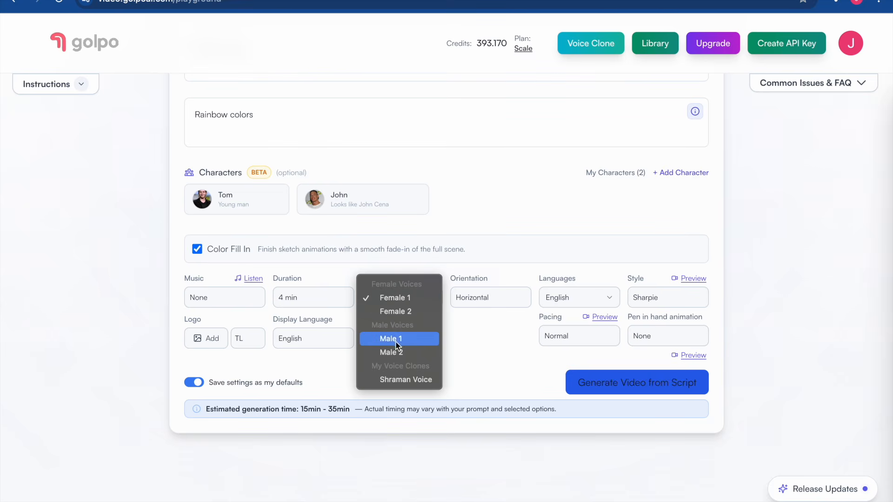
pyautogui.click(410, 380)
pyautogui.click(430, 278)
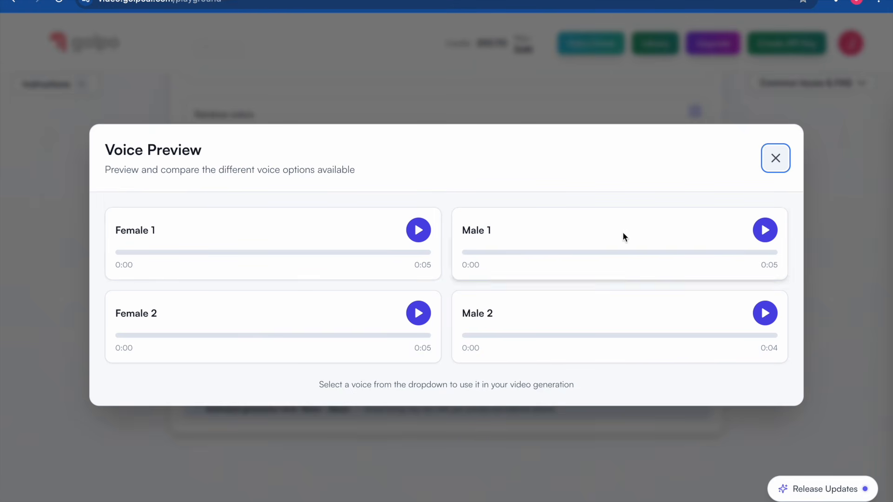
pyautogui.click(773, 158)
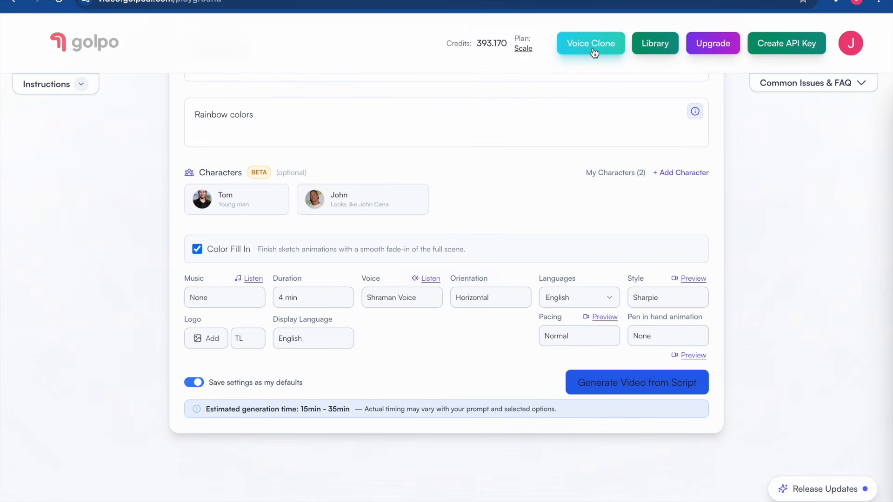
# Review the custom AI voice creation form, including its upload, recording, voice name and language options, and close it without creating a voice
pyautogui.click(592, 45)
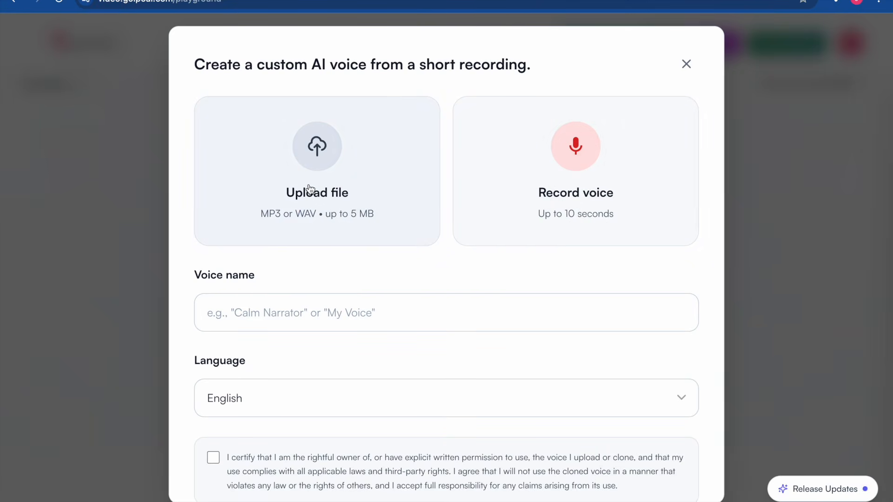
pyautogui.click(333, 296)
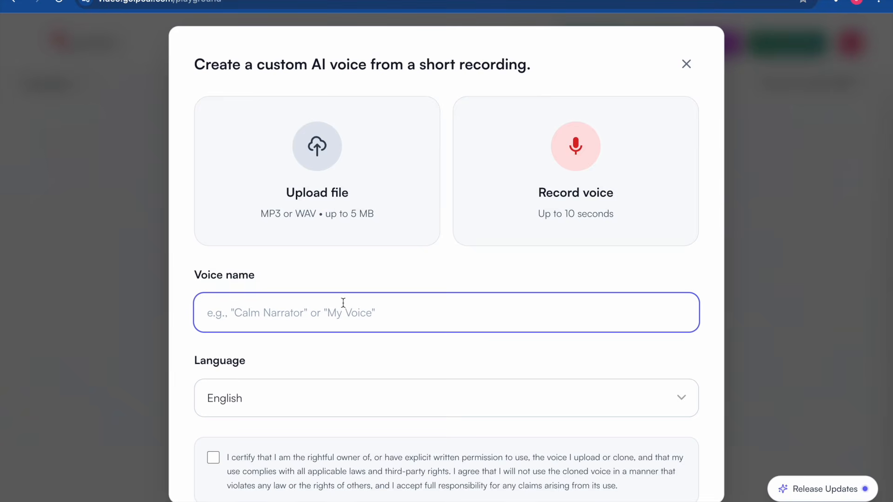
pyautogui.scroll(-2, 342, 305)
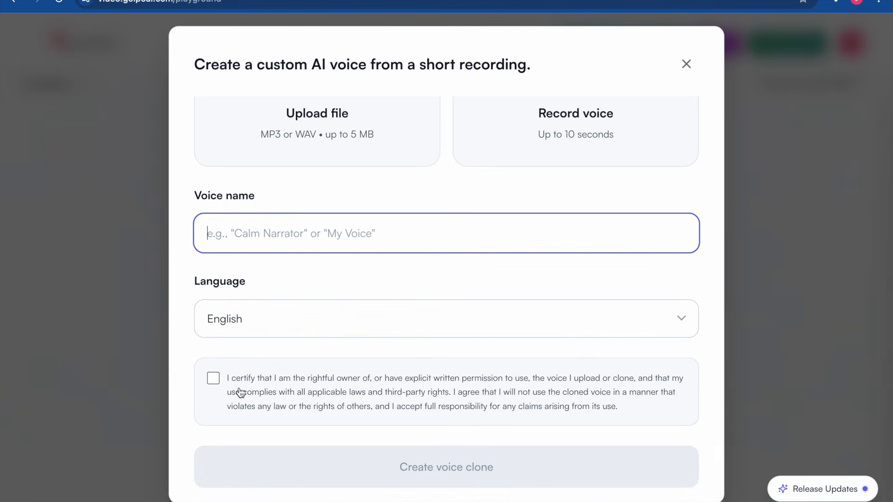
pyautogui.click(685, 63)
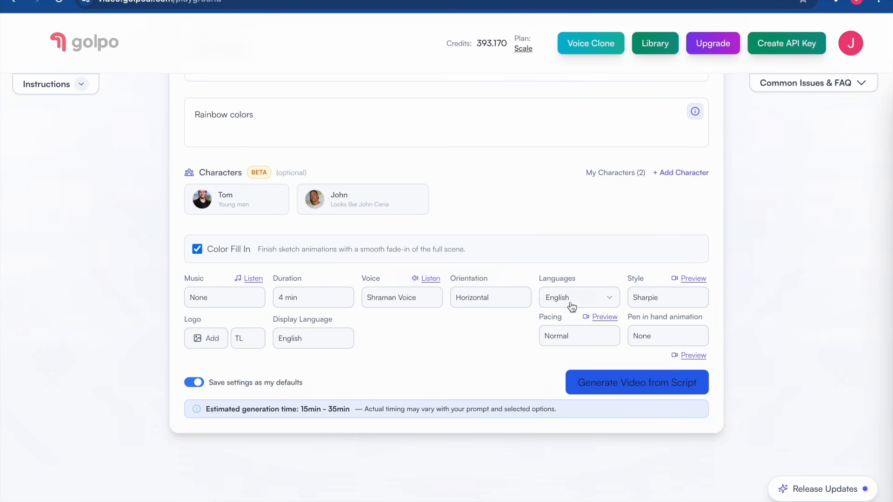
# Check the language and display language choices, keeping English, and set the voice to Male 1
pyautogui.click(565, 297)
pyautogui.click(560, 299)
pyautogui.click(313, 339)
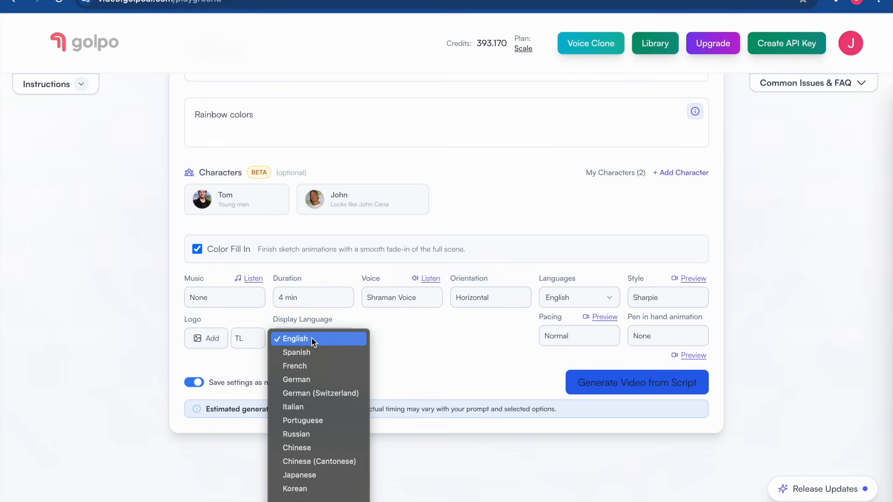
pyautogui.click(331, 340)
pyautogui.click(414, 300)
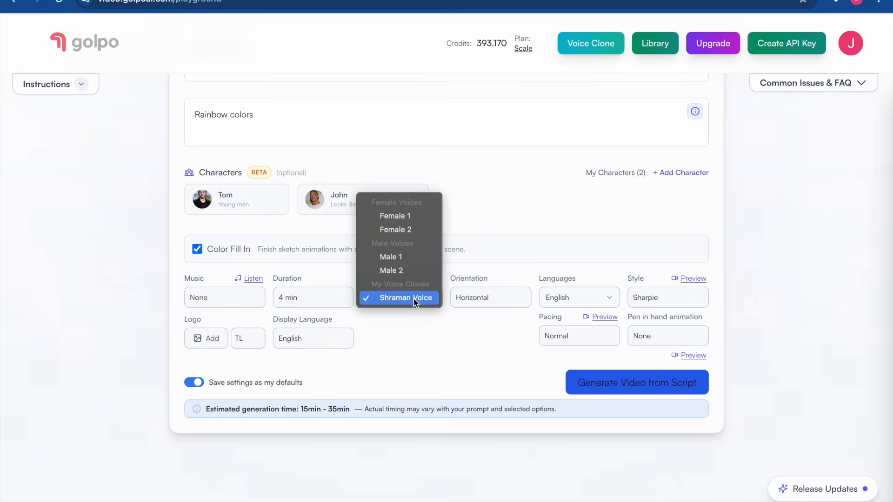
pyautogui.click(414, 259)
# Add Hindi and Bengali to the video's languages alongside English
pyautogui.click(551, 307)
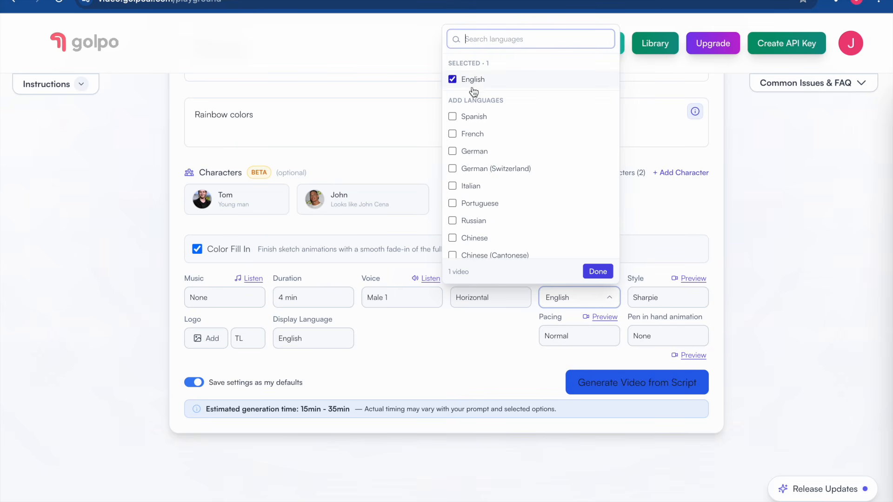
pyautogui.write('hin')
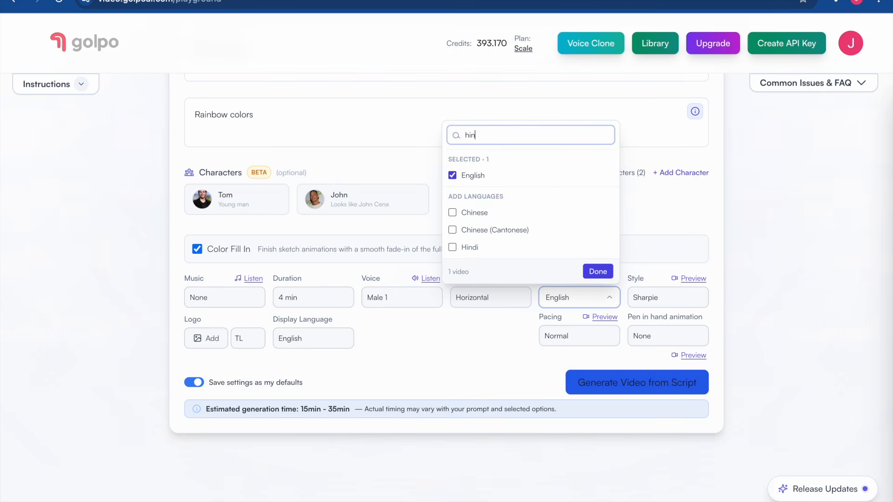
pyautogui.click(458, 248)
pyautogui.click(501, 135)
pyautogui.hotkey('ctrl', 'a')
pyautogui.write('ben')
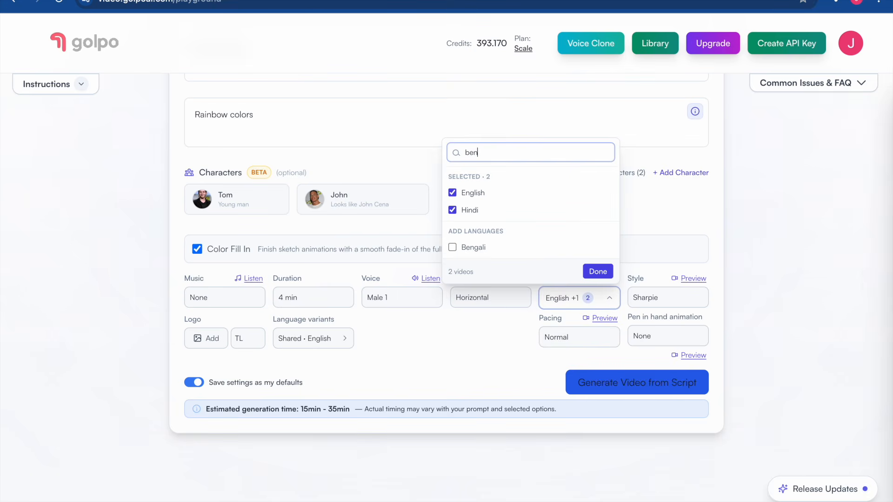
pyautogui.click(512, 246)
pyautogui.click(594, 271)
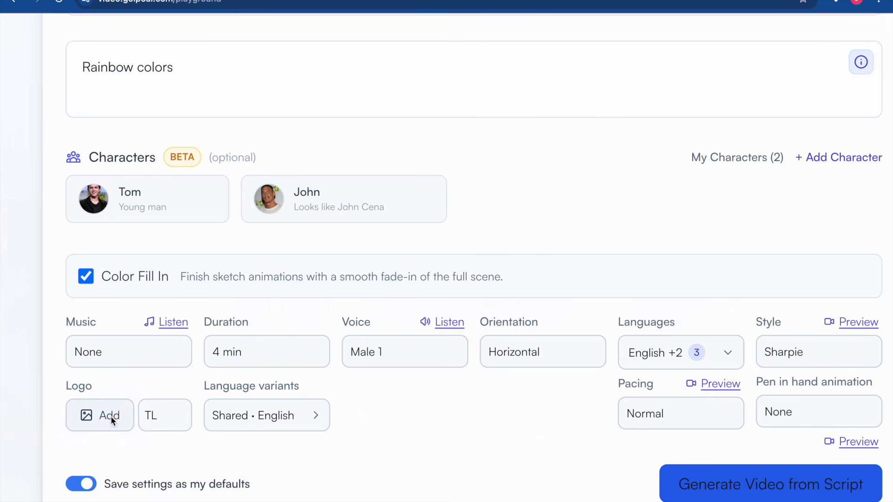
# Upload sun.jpeg from the Downloads folder as the video's logo
pyautogui.click(110, 416)
pyautogui.click(349, 233)
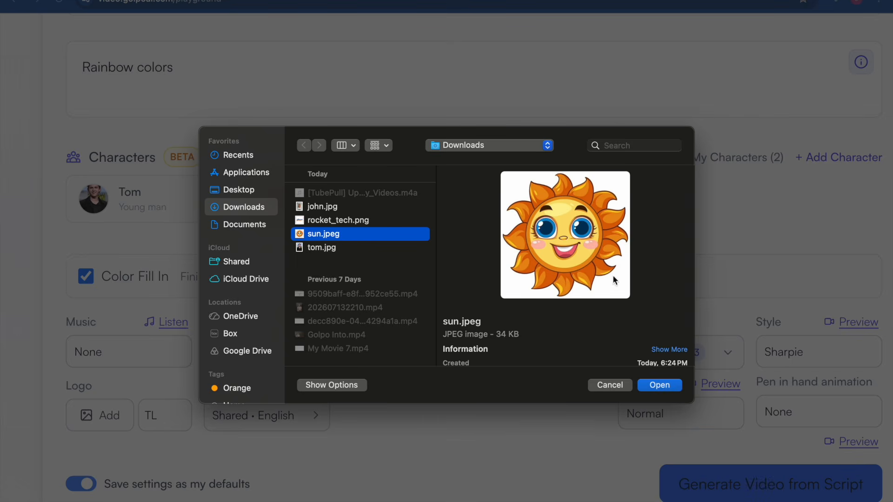
pyautogui.click(653, 381)
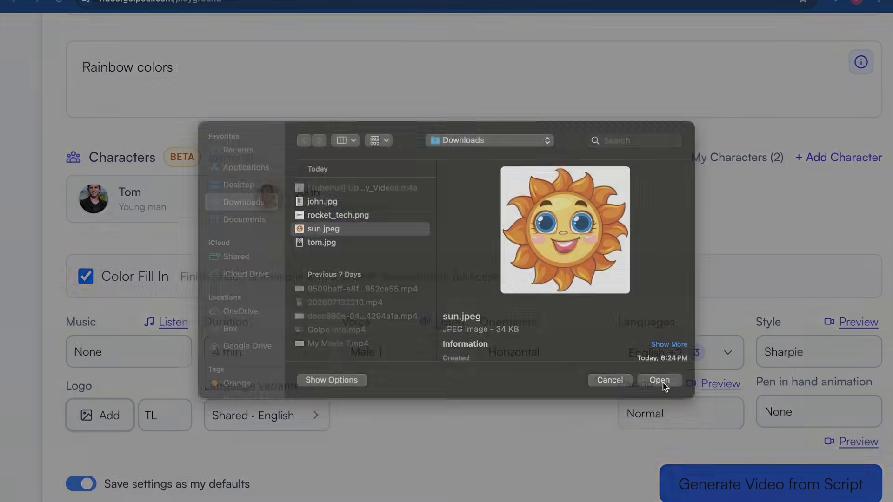
# Open the language variants settings and review the primary and display language choices, keeping English
pyautogui.click(283, 424)
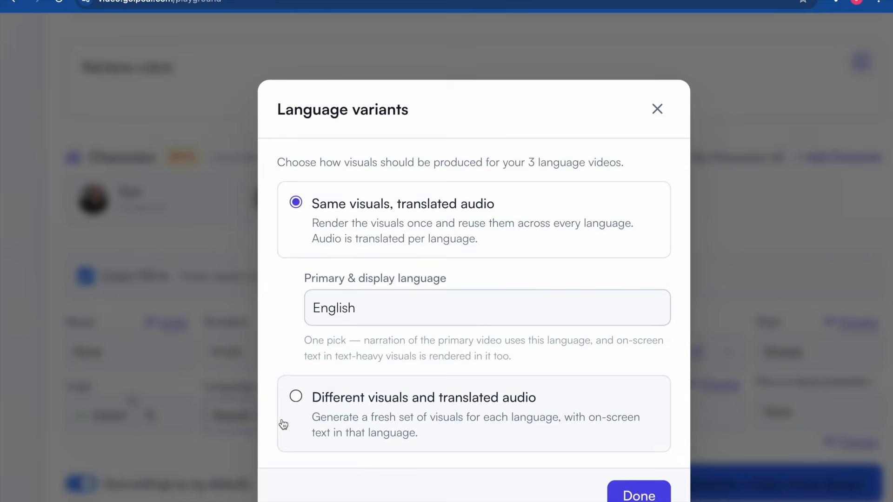
pyautogui.scroll(-2, 330, 251)
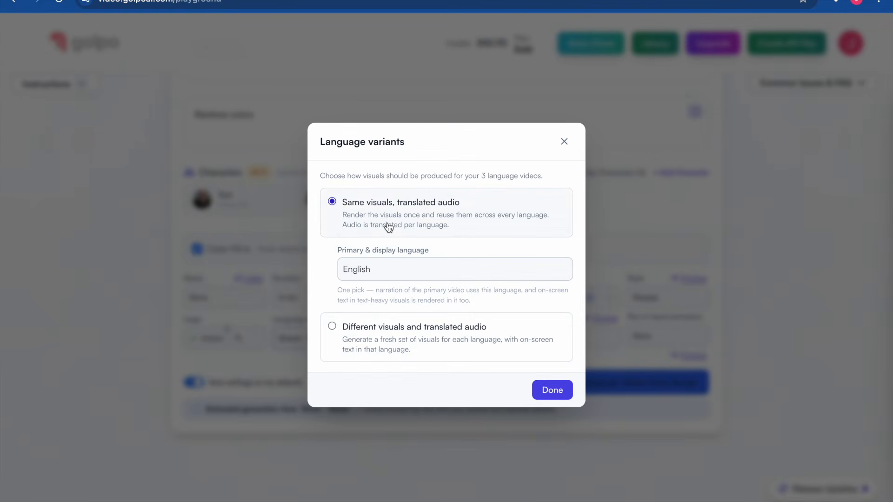
pyautogui.click(385, 270)
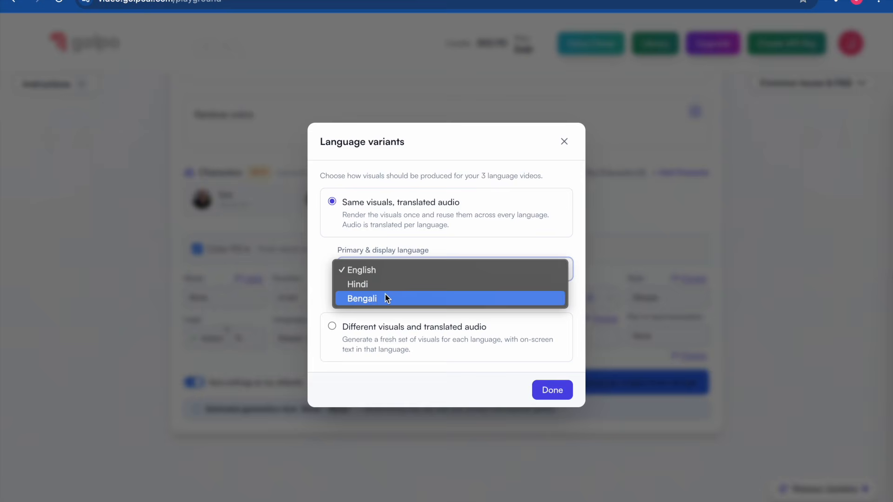
pyautogui.click(317, 248)
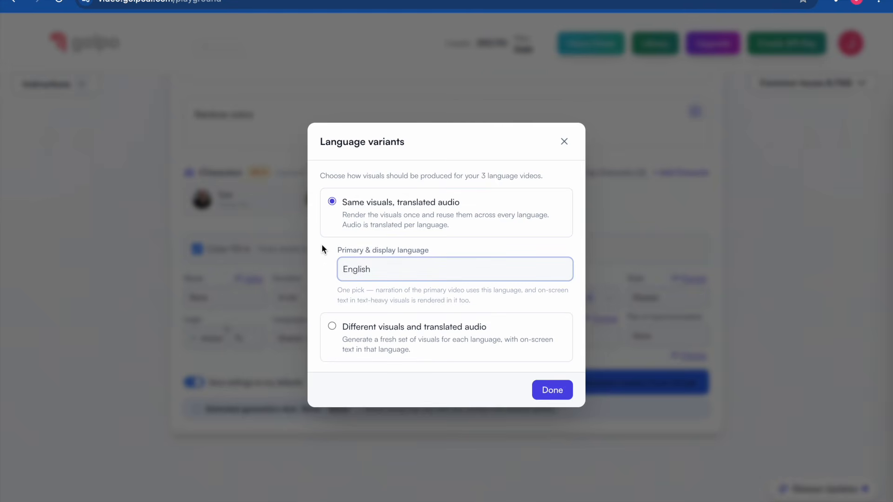
pyautogui.click(378, 271)
pyautogui.click(378, 270)
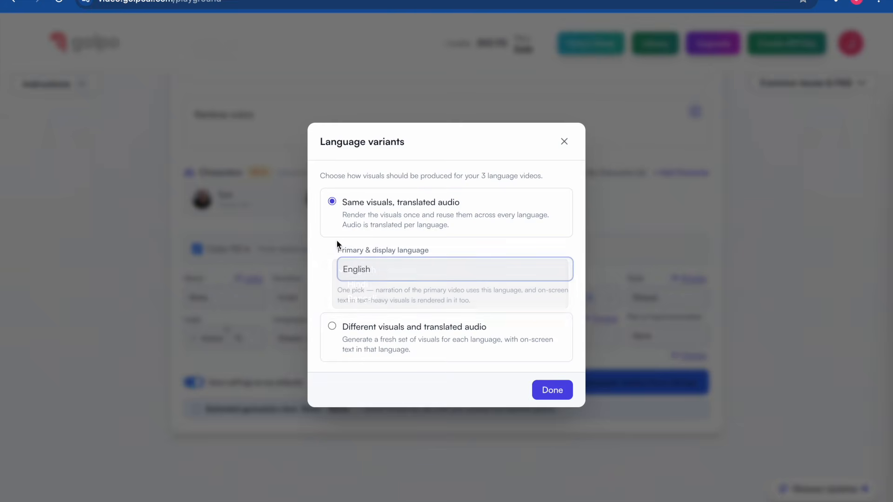
# Try the Different visuals and translated audio option, return to Same visuals, translated audio, and confirm the language variants
pyautogui.click(386, 336)
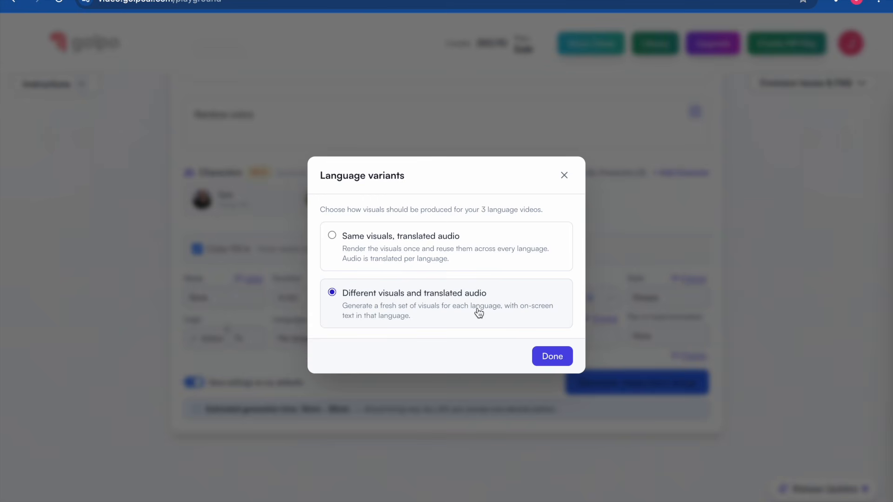
pyautogui.click(415, 239)
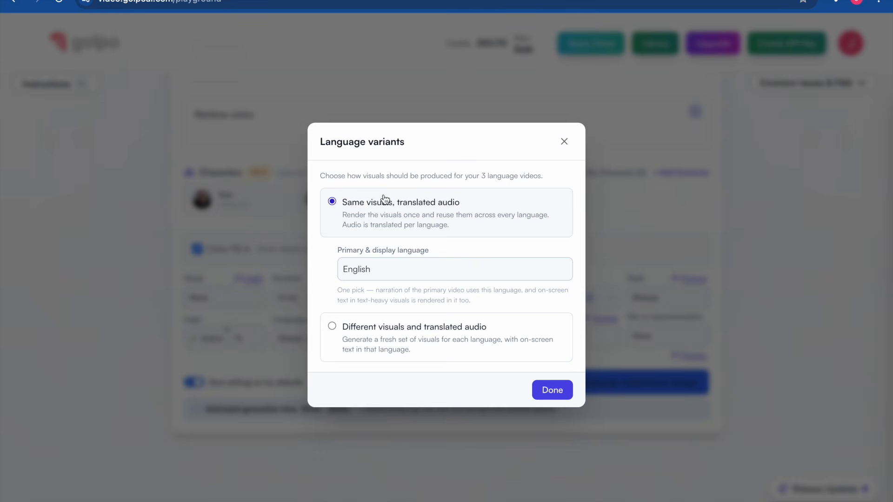
pyautogui.click(552, 390)
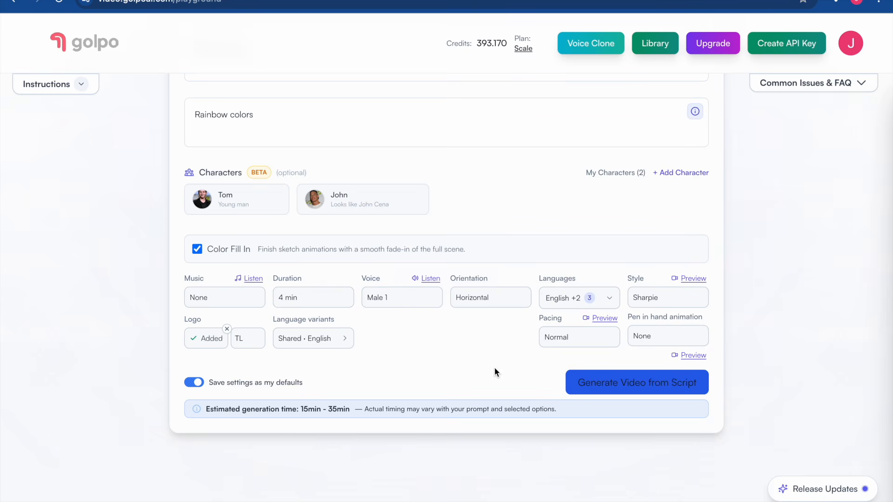
# Review the pacing options and their Normal and Fast previews, keeping Normal
pyautogui.click(558, 338)
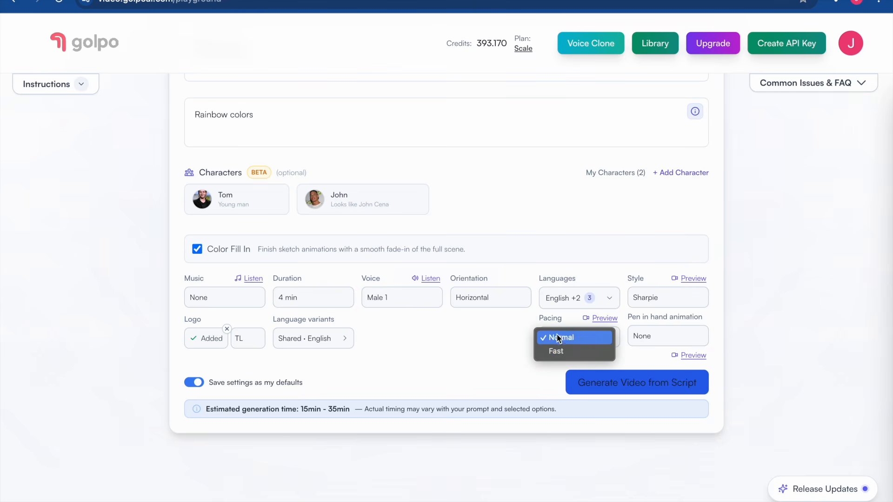
pyautogui.click(471, 358)
pyautogui.click(603, 318)
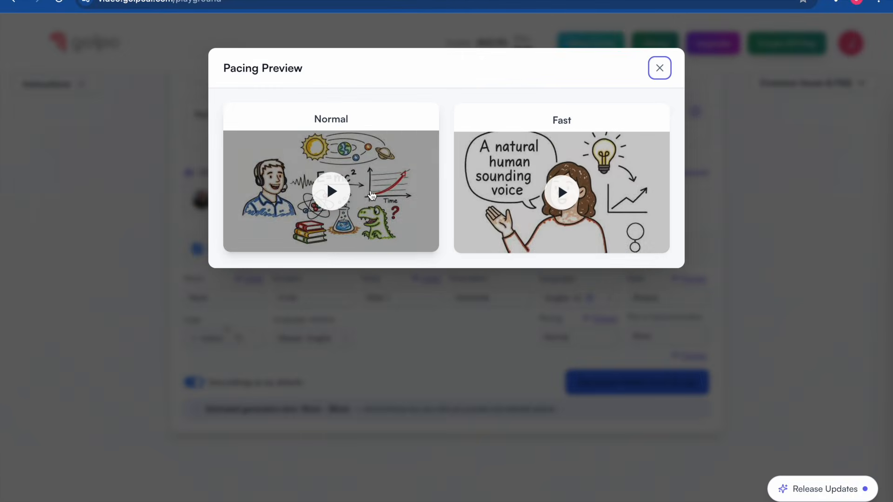
pyautogui.click(659, 68)
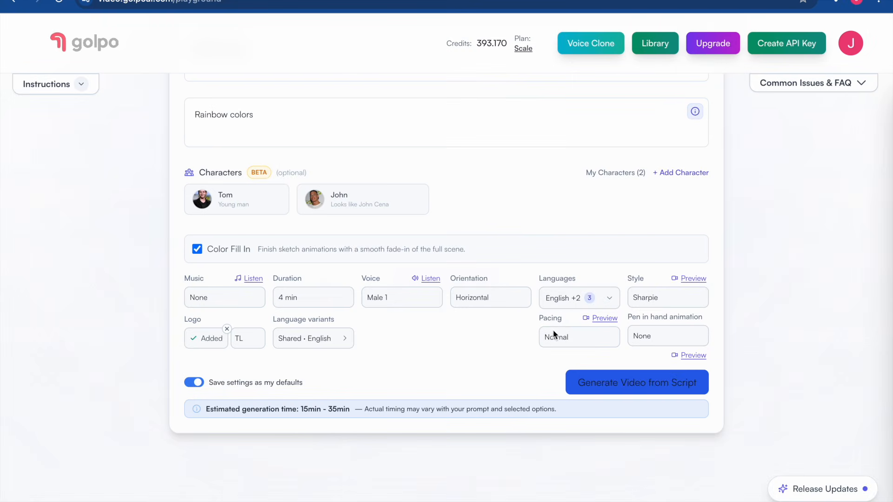
# Play the Stylus and None samples in the pen-in-hand previews and set the pen in hand animation to Marker
pyautogui.scroll(2, 563, 322)
pyautogui.scroll(-2, 565, 314)
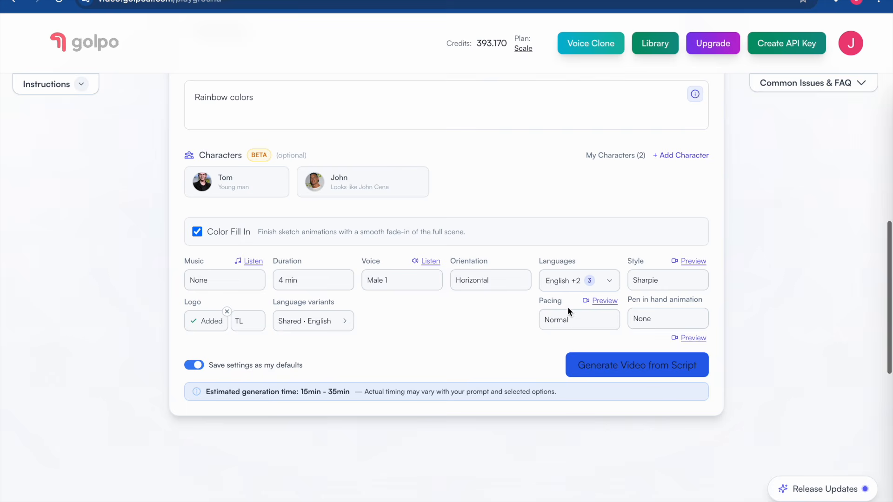
pyautogui.click(657, 316)
pyautogui.press('Escape')
pyautogui.click(678, 338)
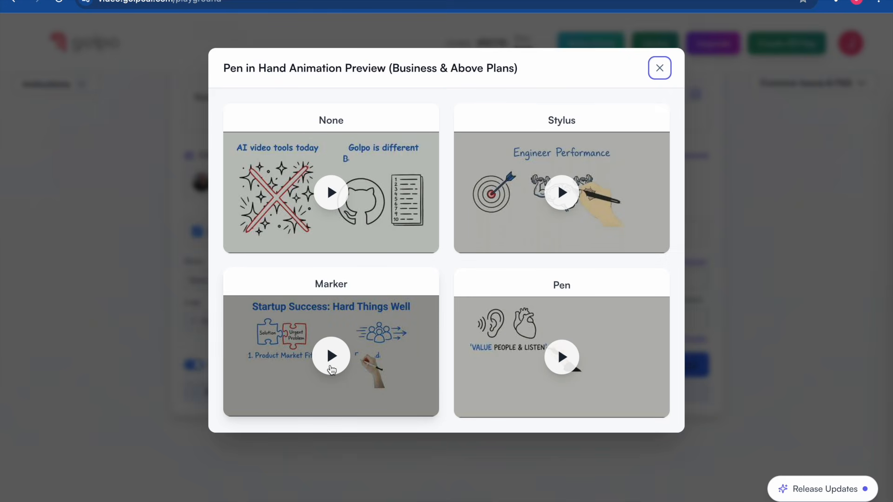
pyautogui.click(572, 194)
pyautogui.click(562, 193)
pyautogui.click(286, 207)
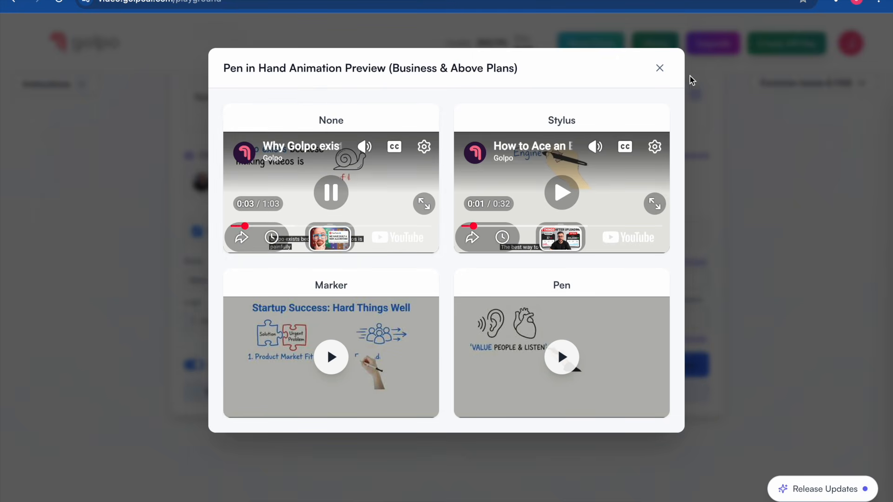
pyautogui.click(659, 68)
pyautogui.click(665, 321)
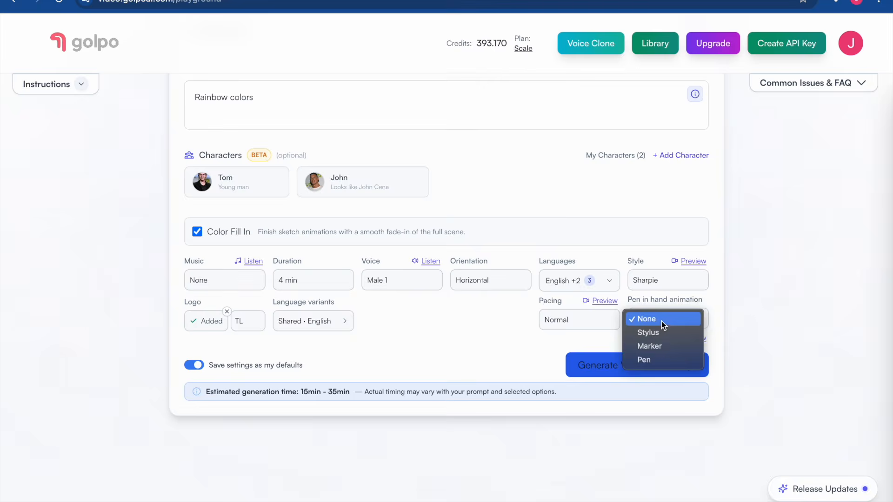
pyautogui.click(665, 347)
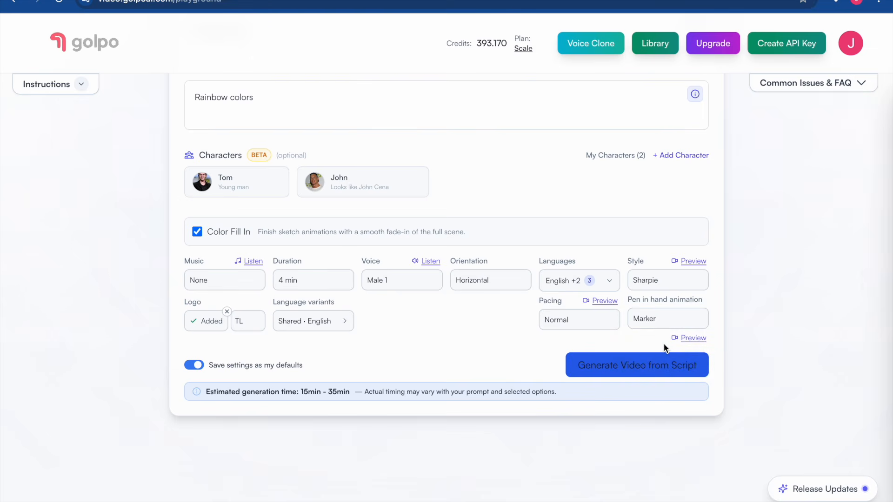
# Generate the video from the script and choose Yes for making it public in the Golpo Public Library/Video Gallery
pyautogui.scroll(3, 642, 379)
pyautogui.scroll(-4, 643, 375)
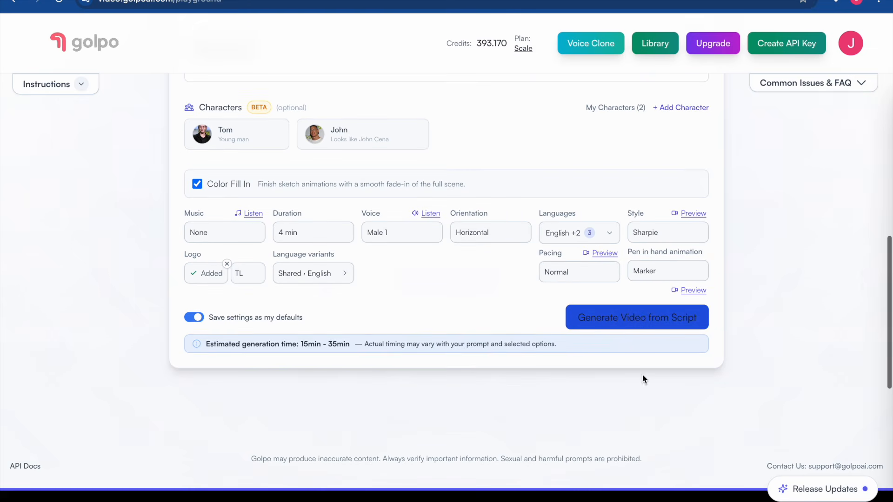
pyautogui.click(628, 323)
pyautogui.click(515, 256)
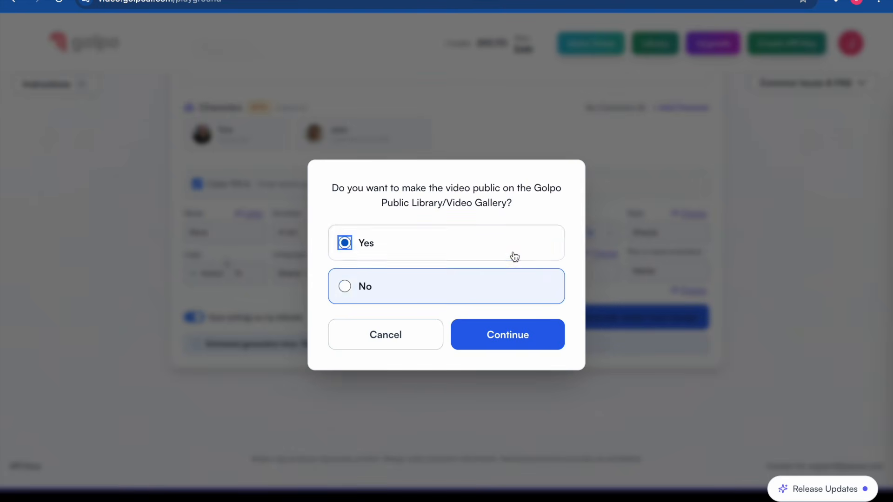
pyautogui.click(520, 333)
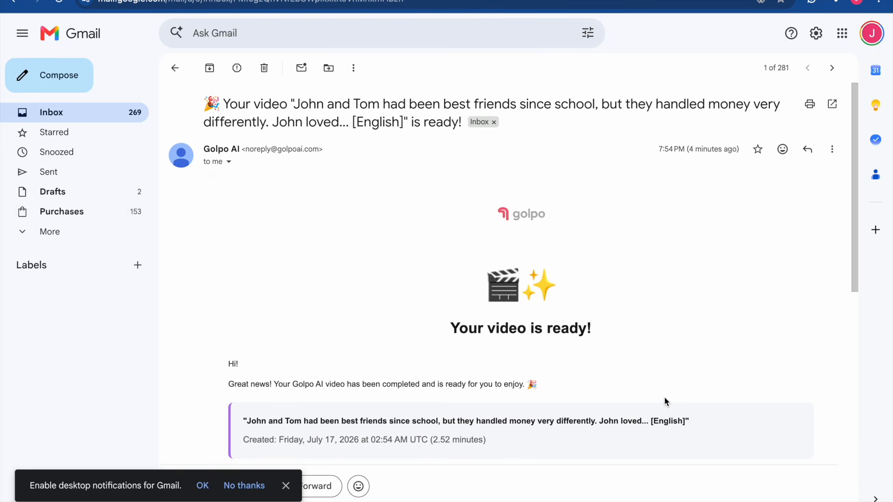
# Open the video library from the video-ready email and open the newest three-language video in the player
pyautogui.scroll(-2, 664, 398)
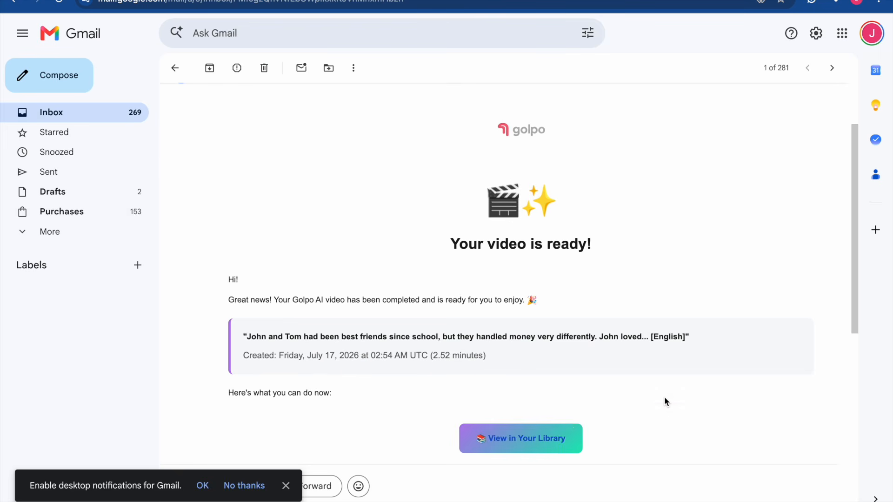
pyautogui.click(545, 441)
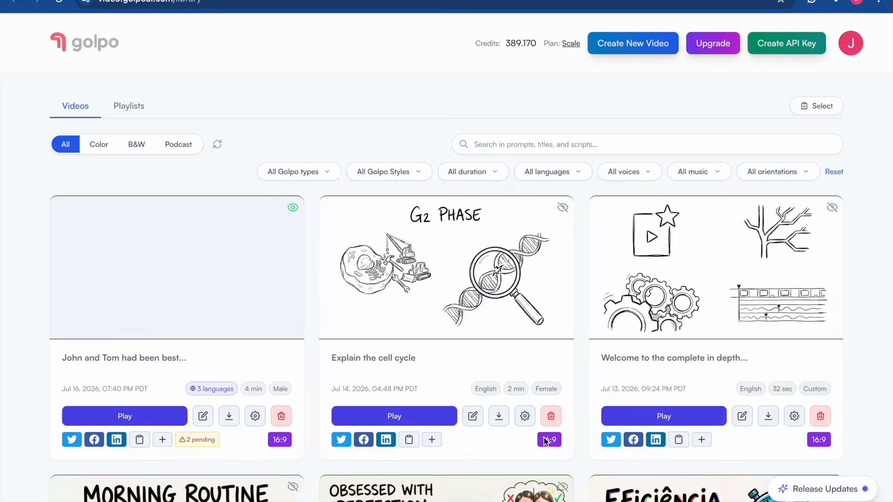
pyautogui.moveTo(201, 283)
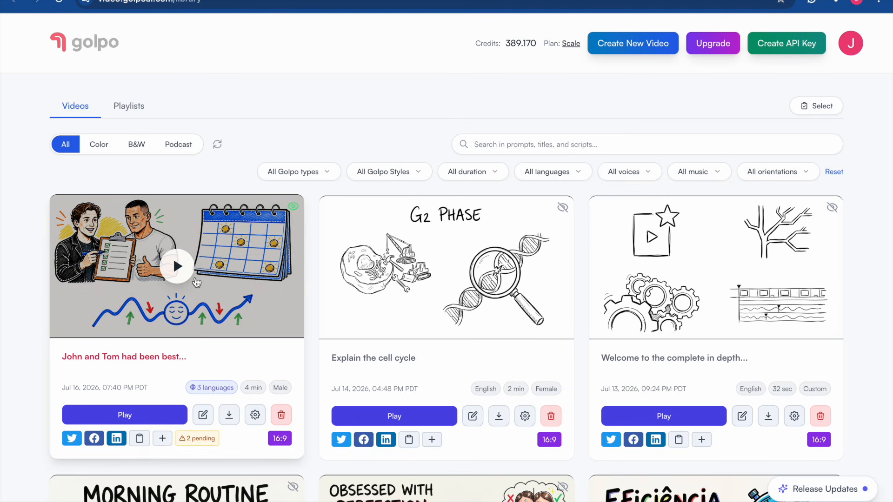
pyautogui.click(195, 279)
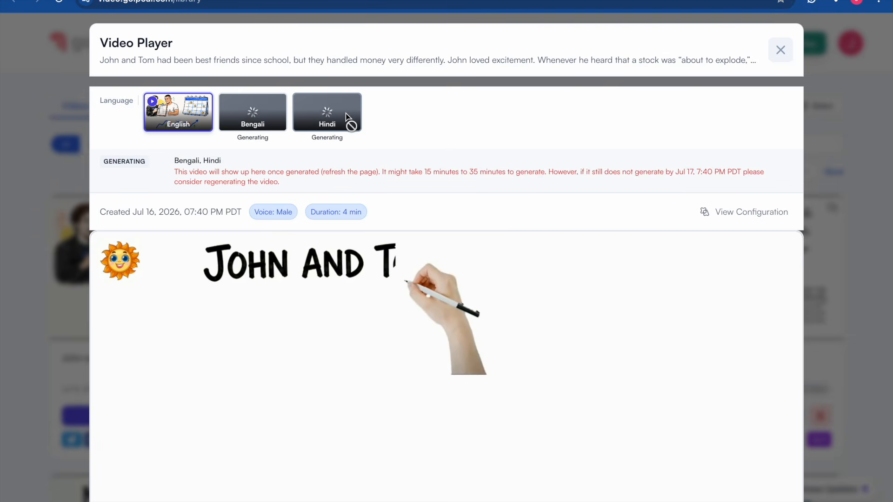
# View the English version of the video in full screen
pyautogui.scroll(-1, 343, 139)
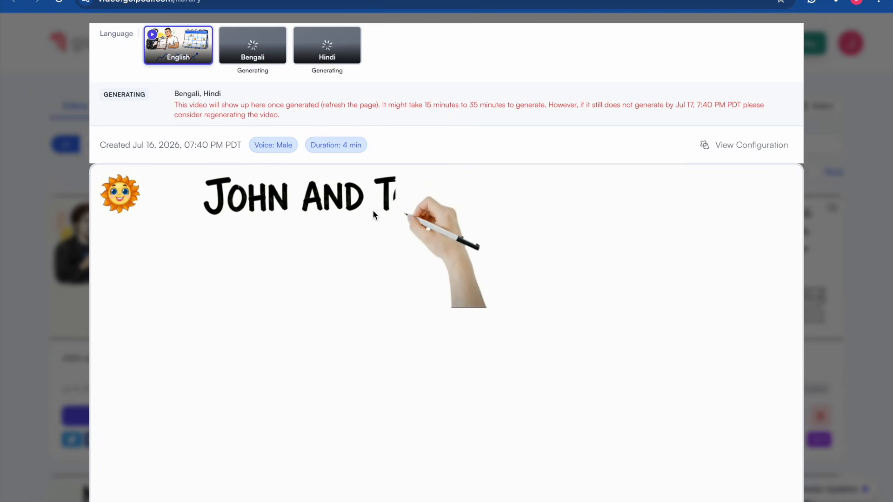
pyautogui.scroll(-1, 373, 213)
pyautogui.scroll(-2, 373, 219)
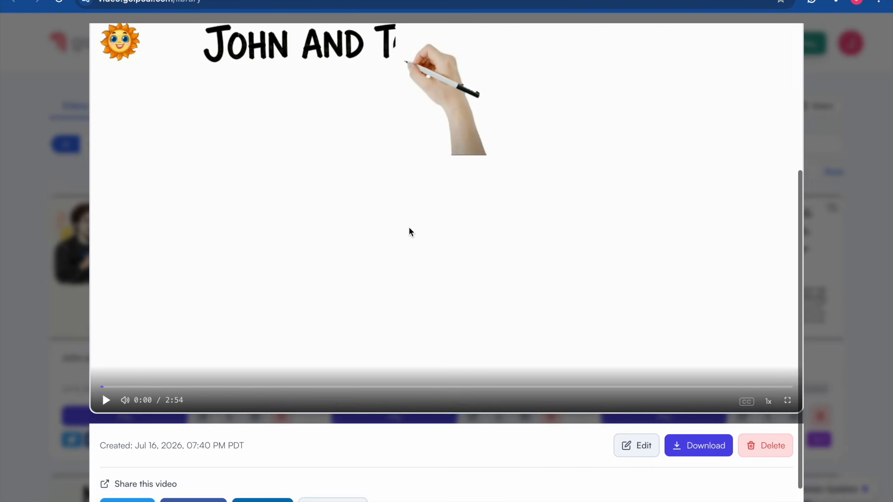
pyautogui.click(790, 404)
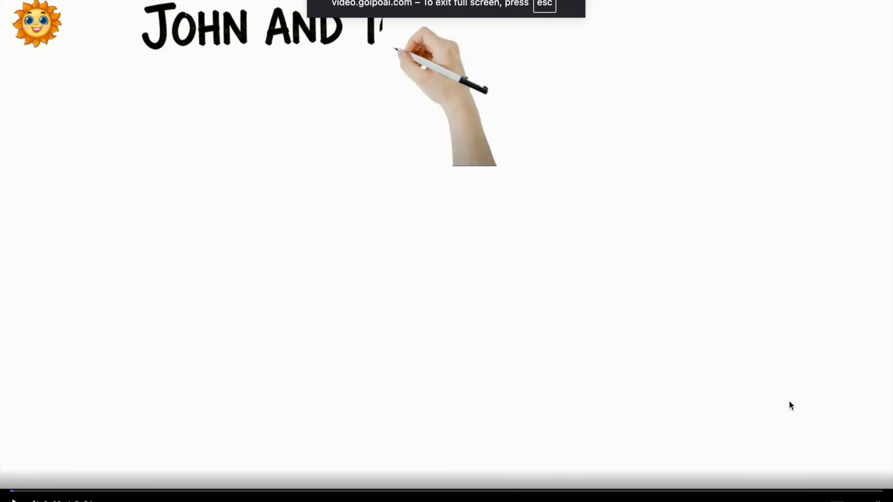
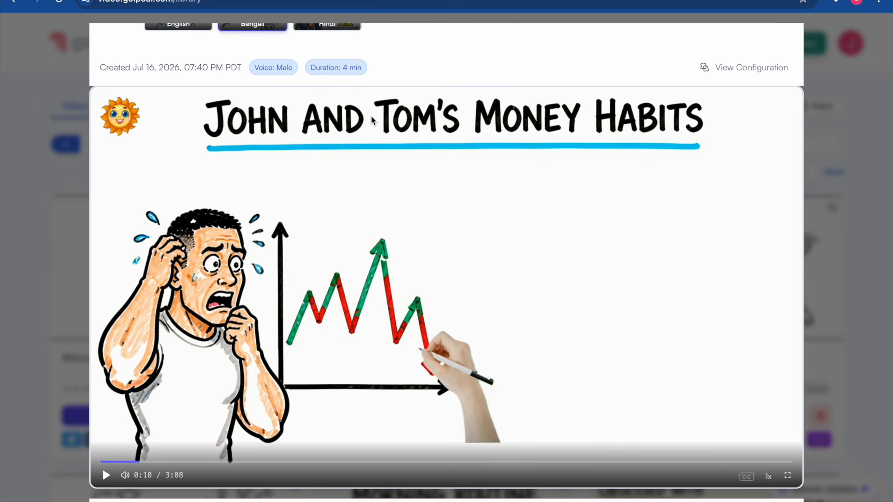
# Switch the video player to the Hindi version
pyautogui.scroll(3, 372, 120)
pyautogui.click(365, 120)
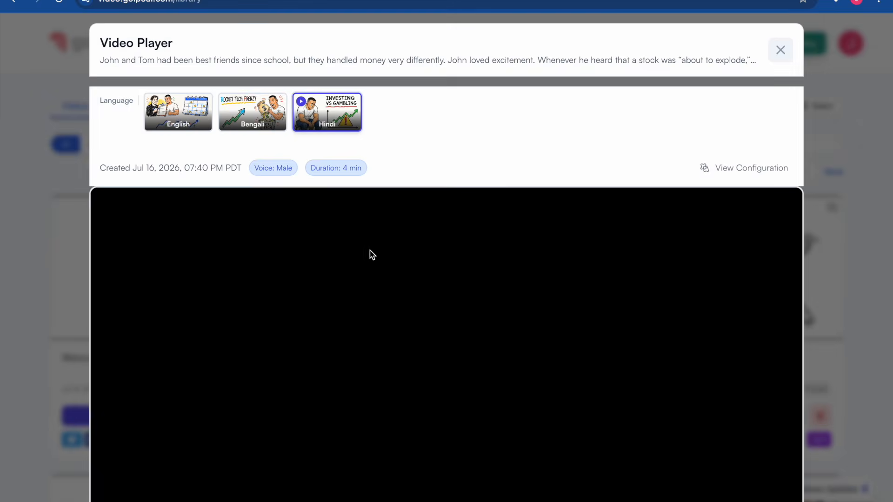
pyautogui.scroll(-2, 340, 264)
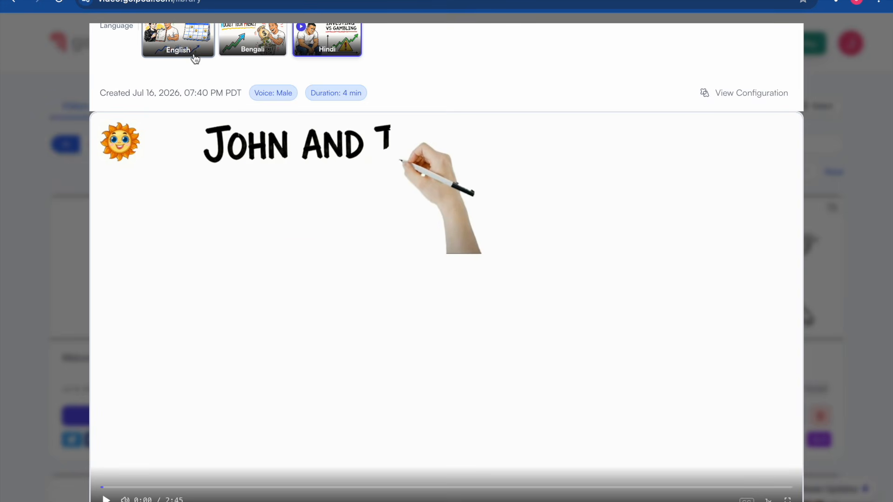
# Switch the player to the English version and open that video for editing
pyautogui.click(194, 54)
pyautogui.click(483, 293)
pyautogui.scroll(-3, 484, 294)
pyautogui.scroll(1, 484, 293)
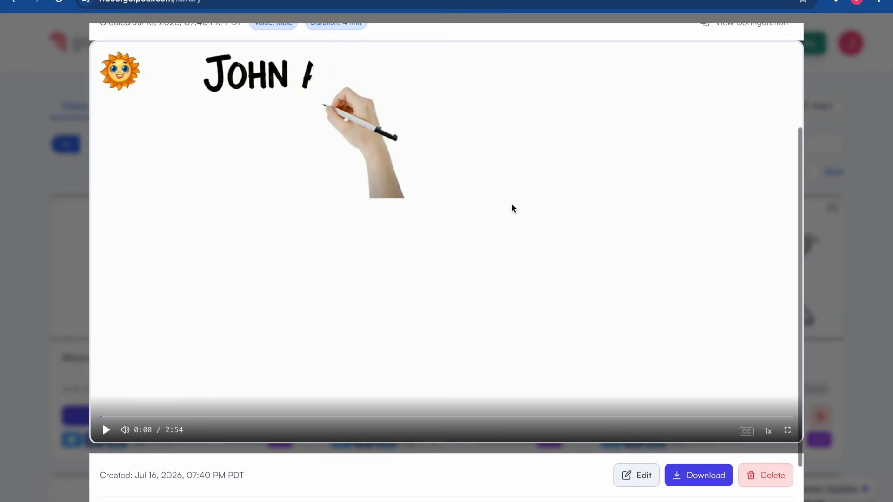
pyautogui.scroll(1, 513, 208)
pyautogui.scroll(2, 511, 204)
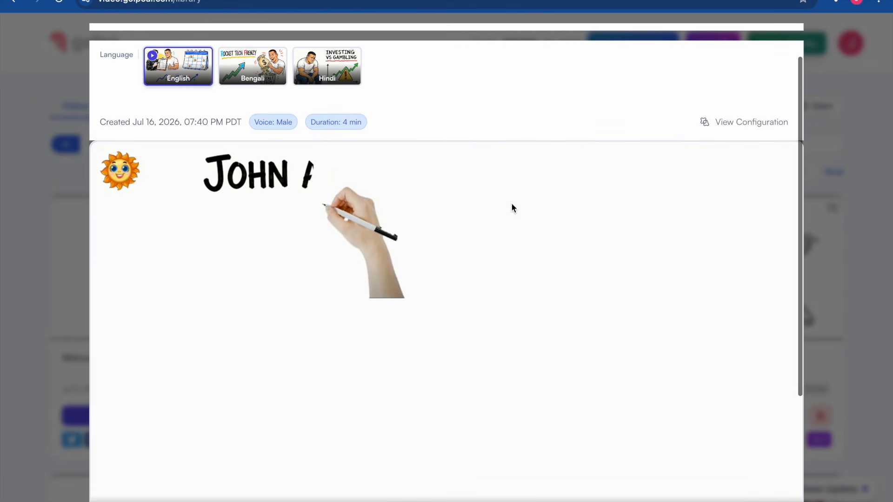
pyautogui.scroll(-5, 512, 208)
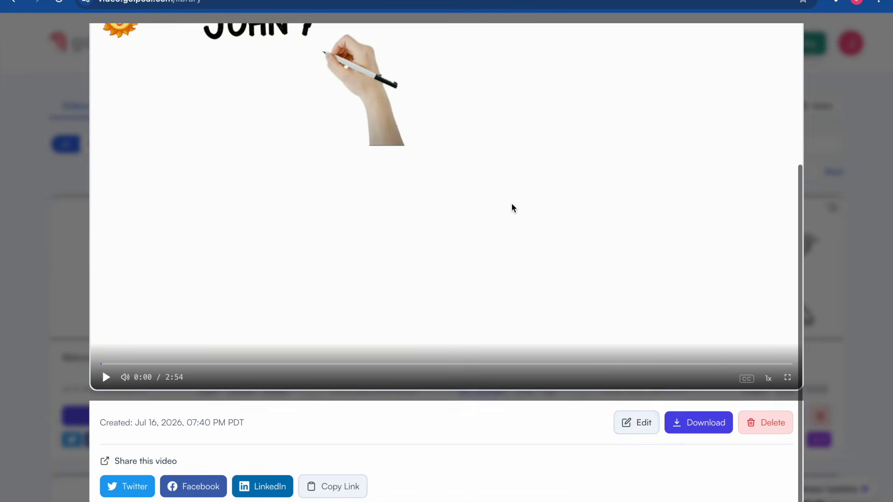
pyautogui.click(634, 418)
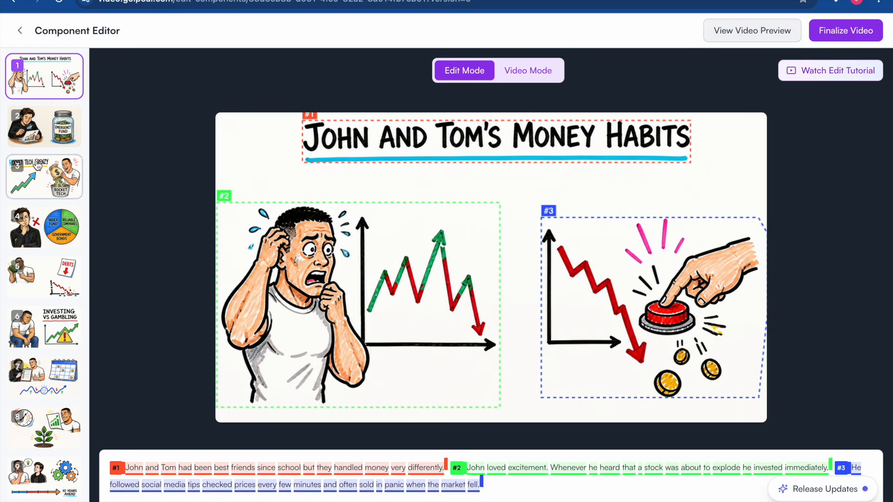
# Open scene 3 and inspect the settings of its Rocket Tech Frenzy heading and its money-bag illustration
pyautogui.click(53, 143)
pyautogui.click(53, 169)
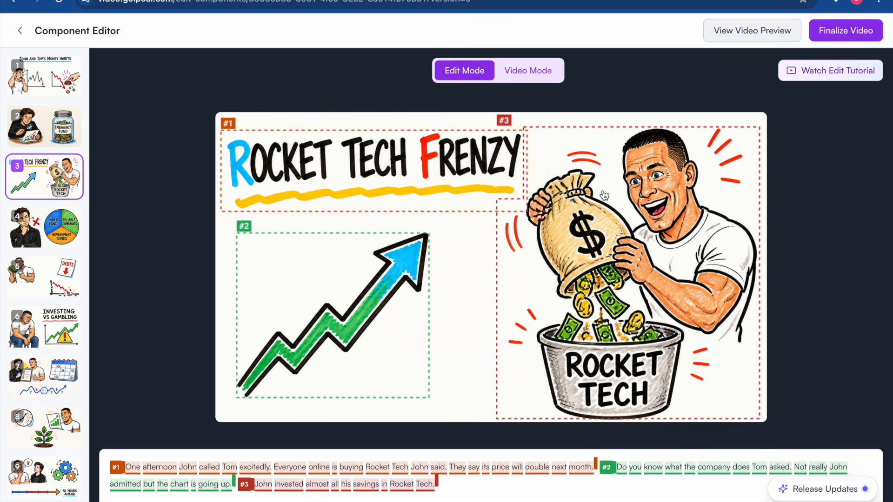
pyautogui.click(489, 180)
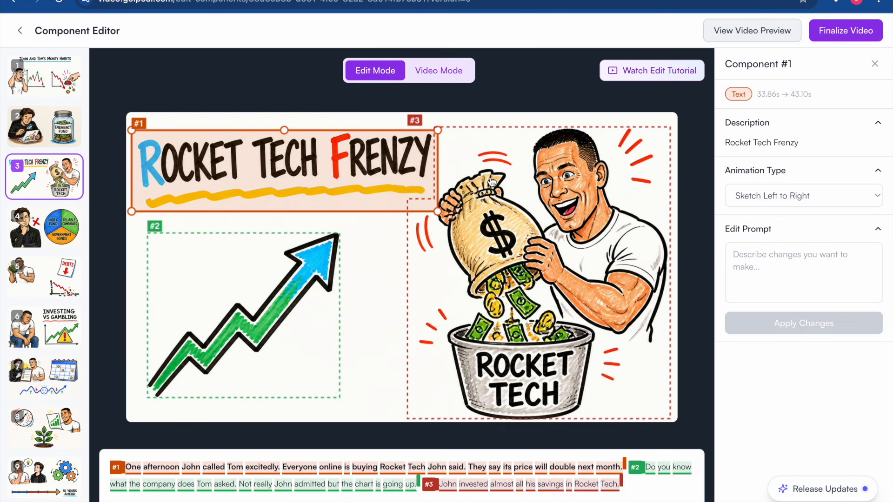
pyautogui.click(482, 195)
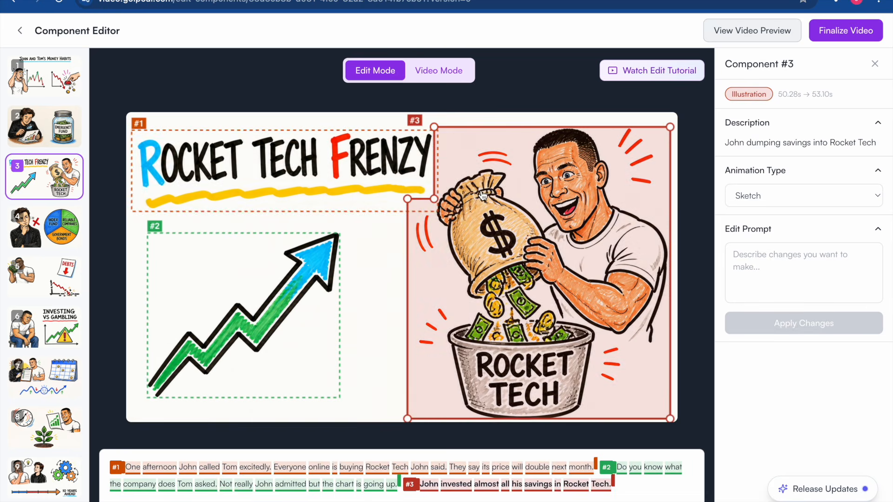
# Reshape the outline of heading component #1 closely around its text and move illustration component #3's upper-left corner inward
pyautogui.click(385, 184)
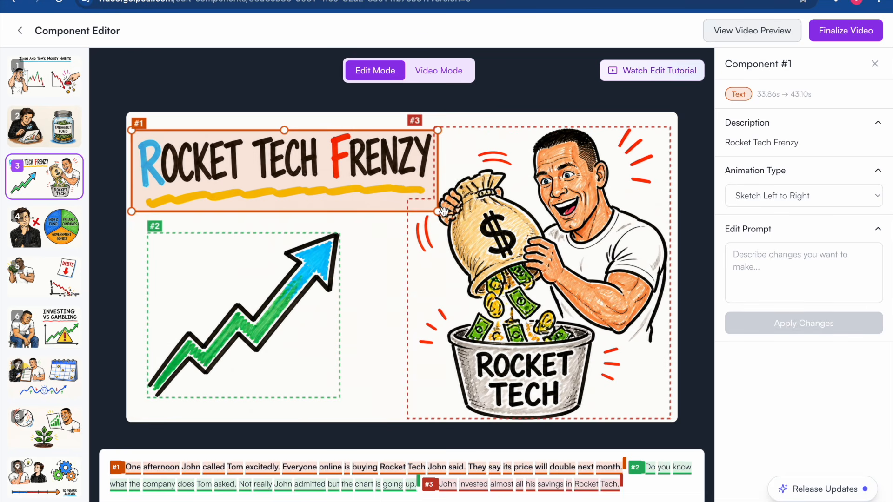
pyautogui.moveTo(438, 211); pyautogui.dragTo(498, 228)
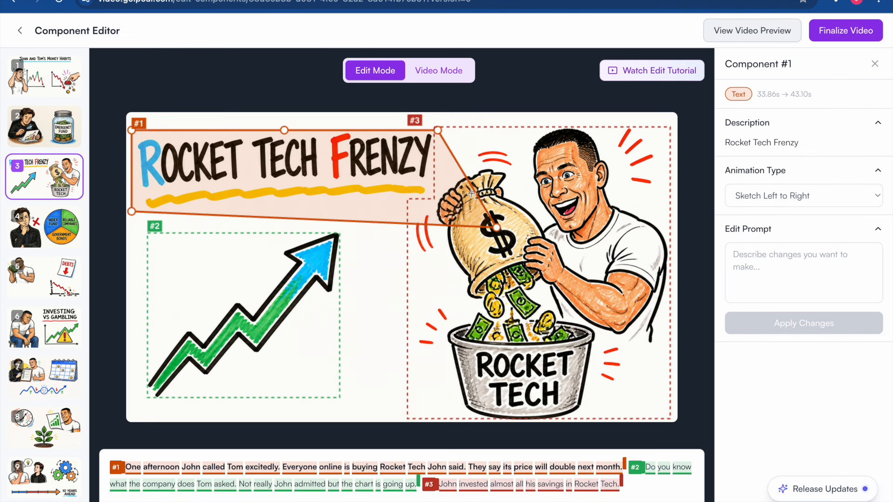
pyautogui.moveTo(496, 227); pyautogui.dragTo(428, 192)
pyautogui.moveTo(437, 130); pyautogui.dragTo(435, 127)
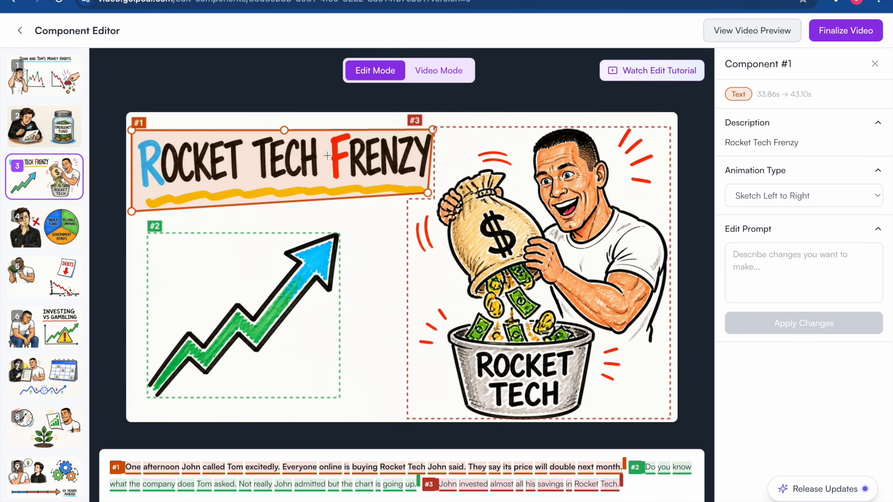
pyautogui.click(494, 164)
pyautogui.moveTo(434, 127); pyautogui.dragTo(453, 127)
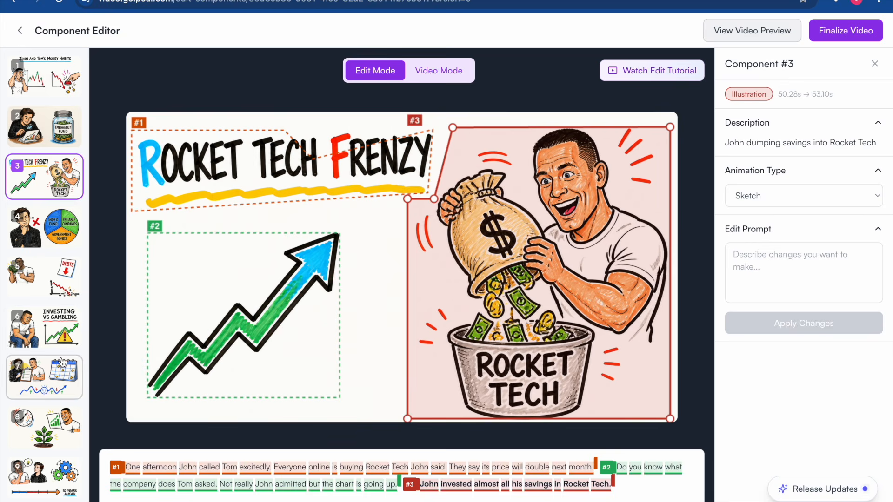
# In scene 4, apply the edit prompt "Lets make this a bar chart" to the diversified portfolio pie chart
pyautogui.click(63, 363)
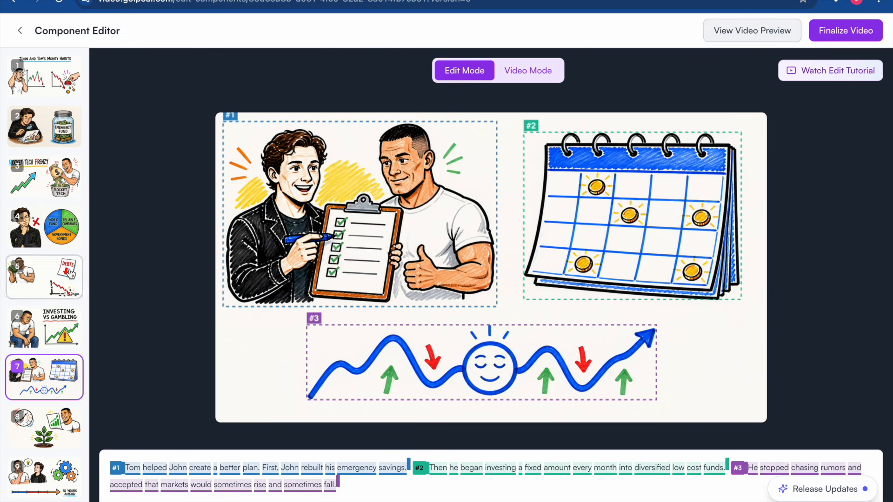
pyautogui.click(71, 275)
pyautogui.click(78, 220)
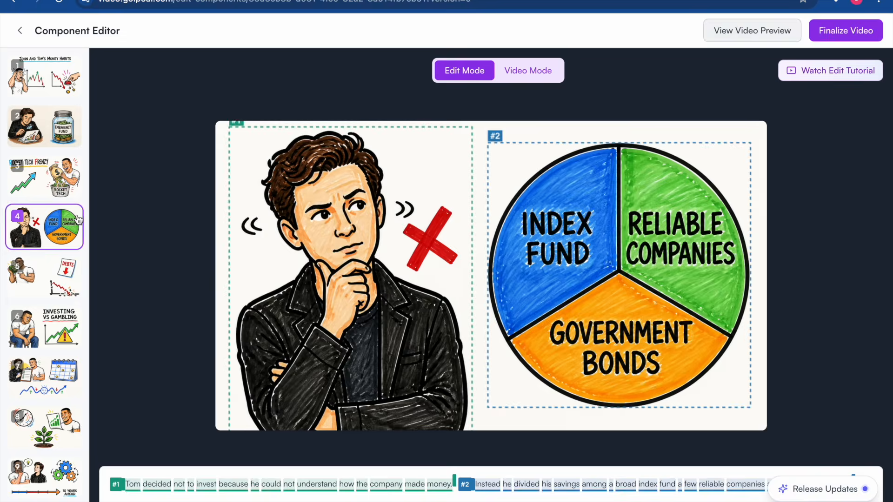
pyautogui.click(577, 229)
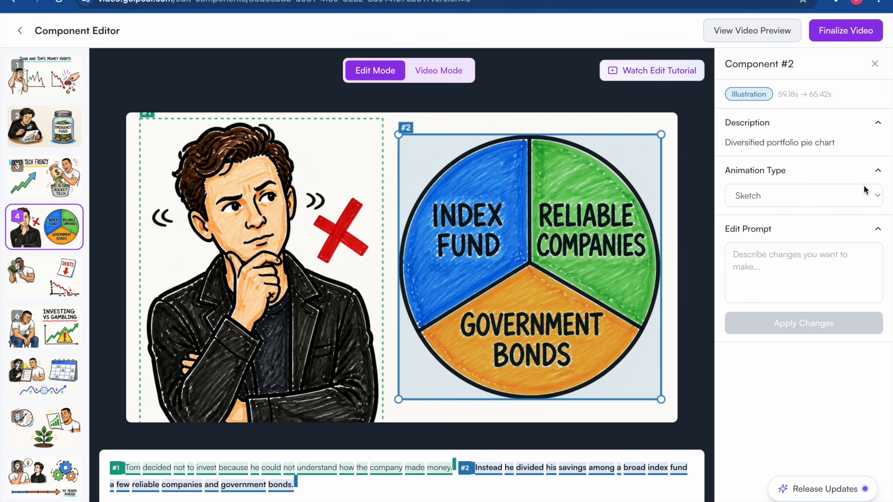
pyautogui.click(799, 269)
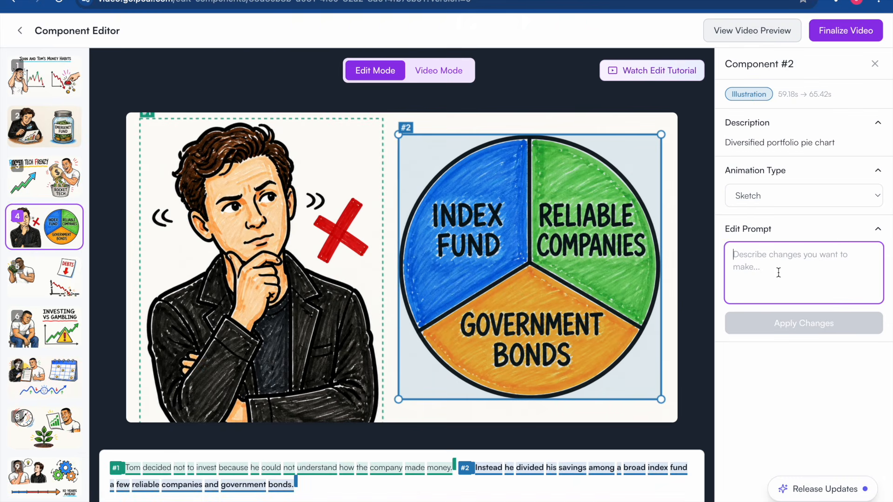
pyautogui.write('Lets mak')
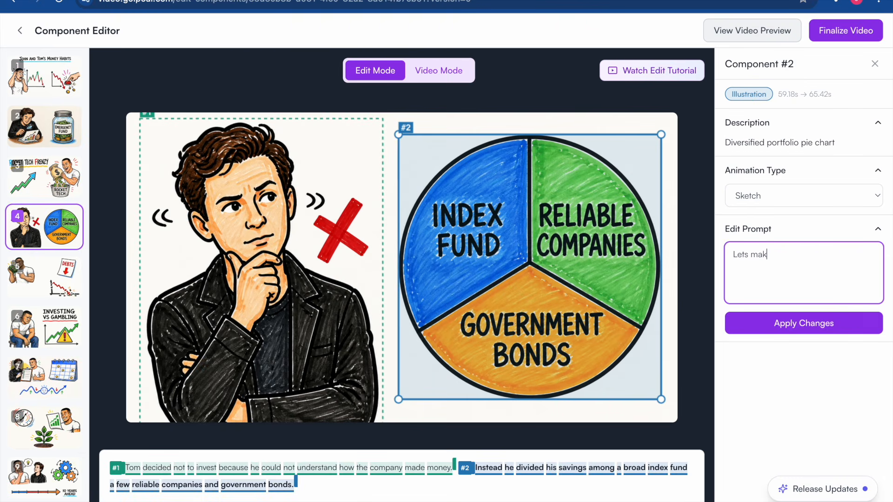
pyautogui.write('e this a bar chart')
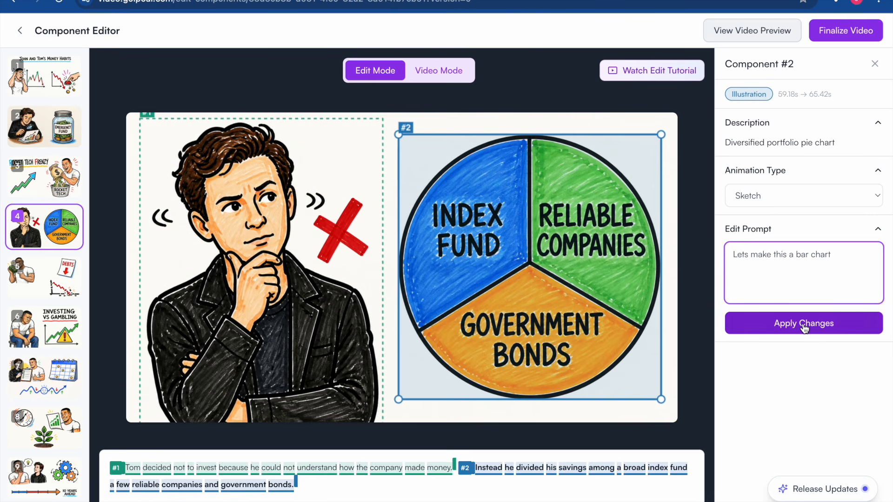
pyautogui.click(804, 328)
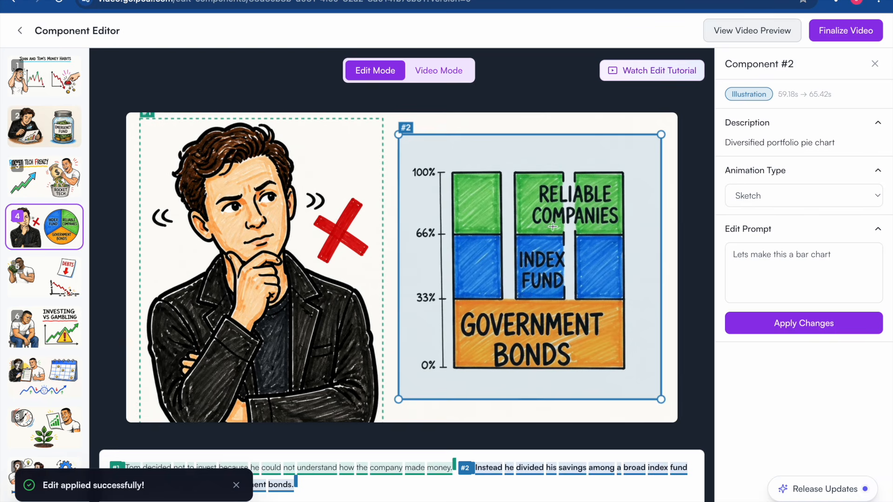
# Preview scene 4 in Video Mode, pause it and return to Edit Mode
pyautogui.click(434, 73)
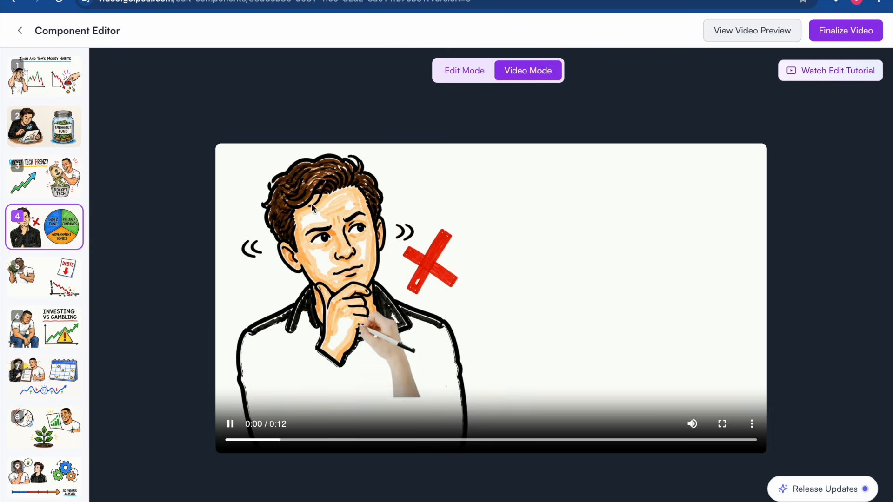
pyautogui.click(376, 231)
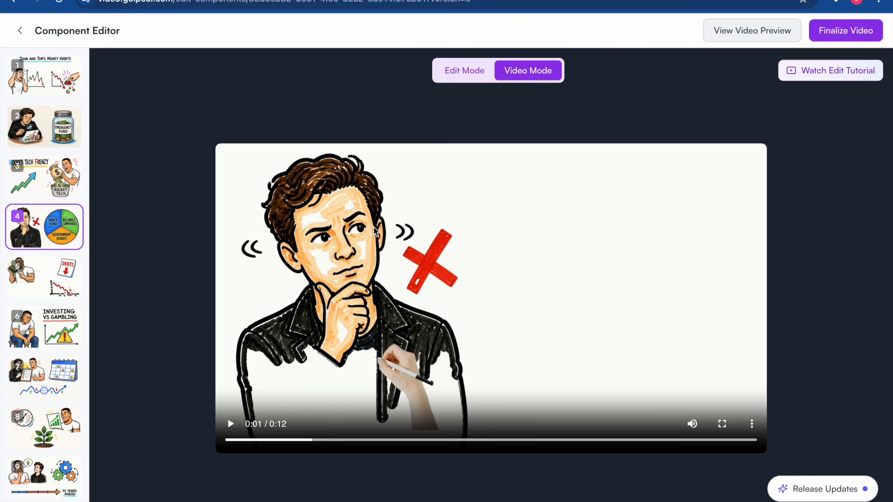
pyautogui.click(472, 69)
# Shorten the narration span of scene 4's component #1 so it ends after the word "understand"
pyautogui.click(136, 222)
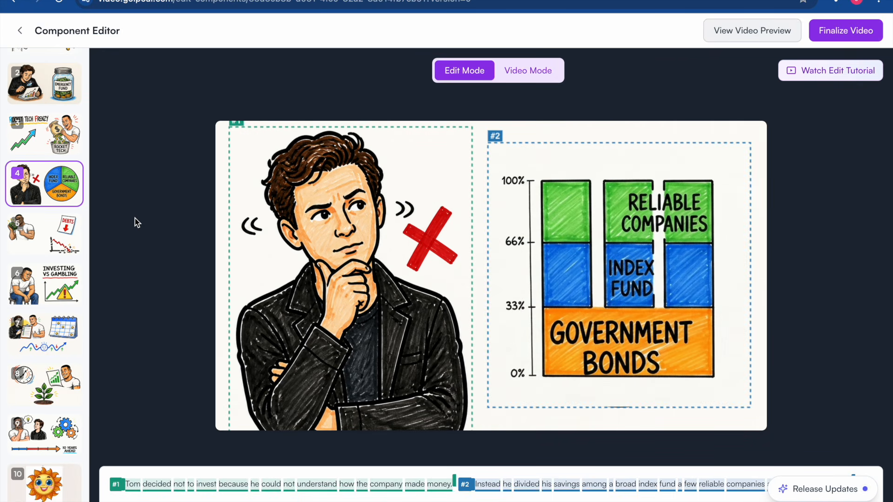
pyautogui.click(322, 182)
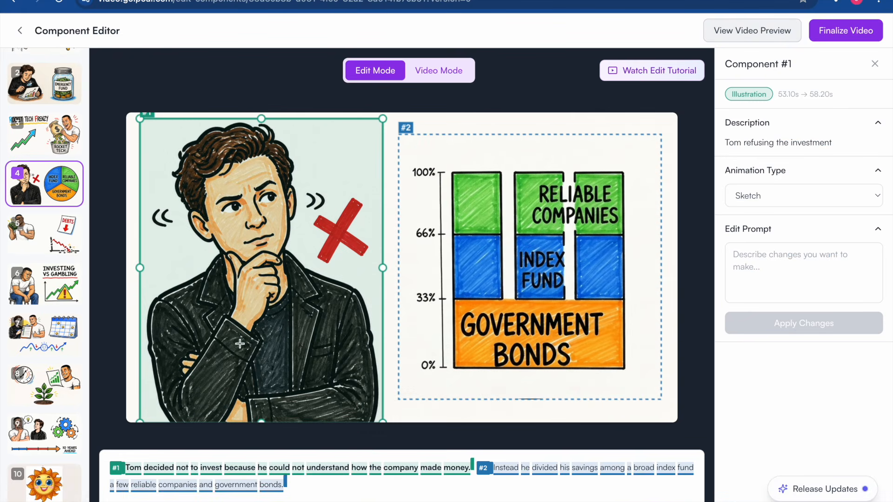
pyautogui.moveTo(470, 464)
pyautogui.mouseDown()
pyautogui.moveTo(400, 471)
pyautogui.moveTo(350, 463)
pyautogui.mouseUp()
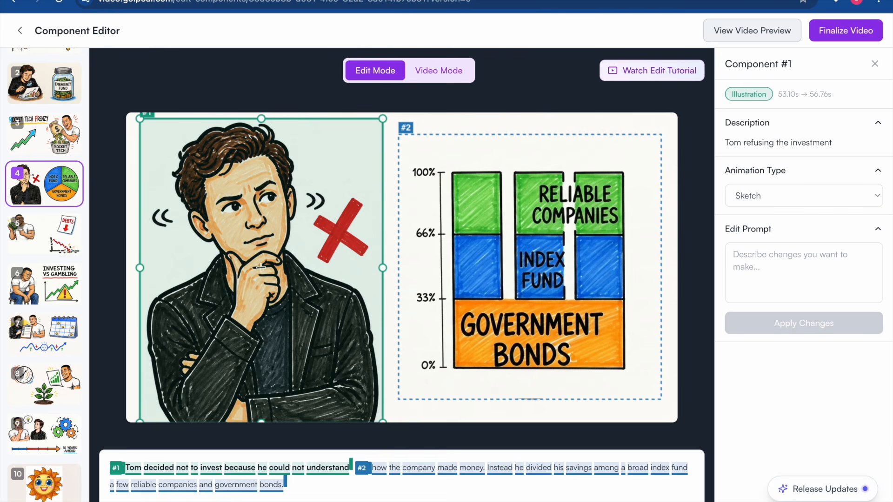
# Play scene 4 with its new narration split, pause it, return to Edit Mode and select the bar chart
pyautogui.click(433, 75)
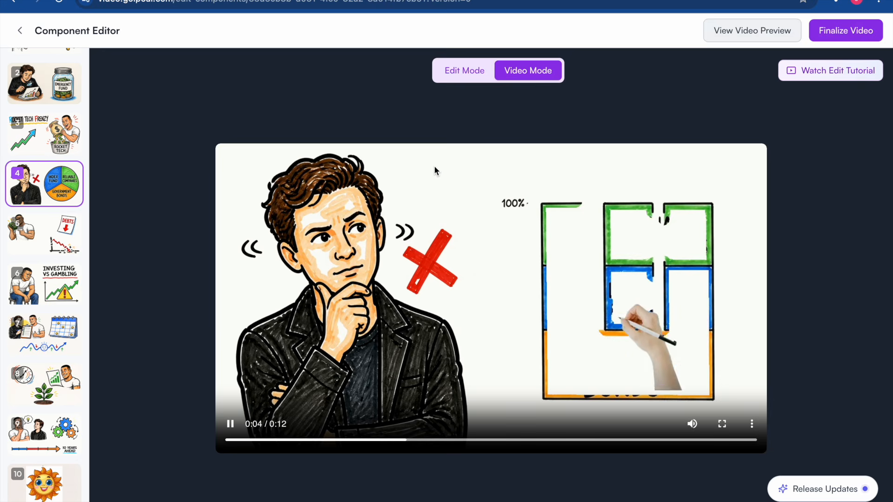
pyautogui.click(440, 229)
pyautogui.click(461, 74)
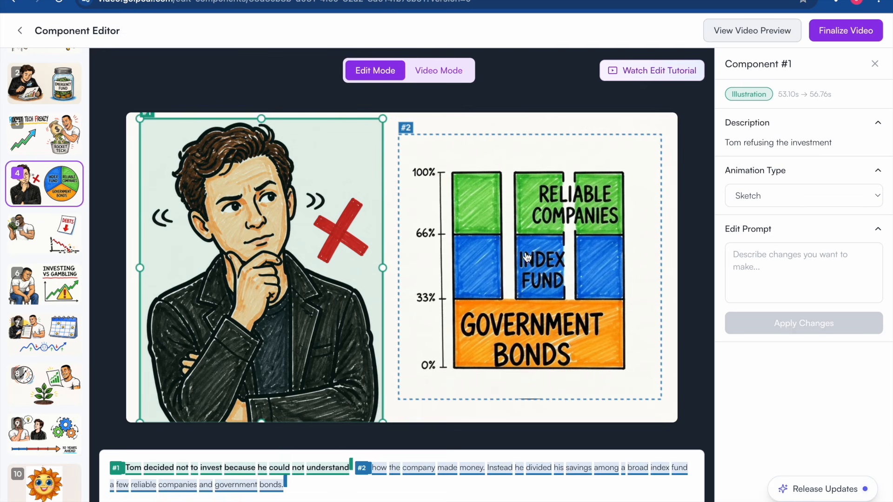
pyautogui.click(542, 220)
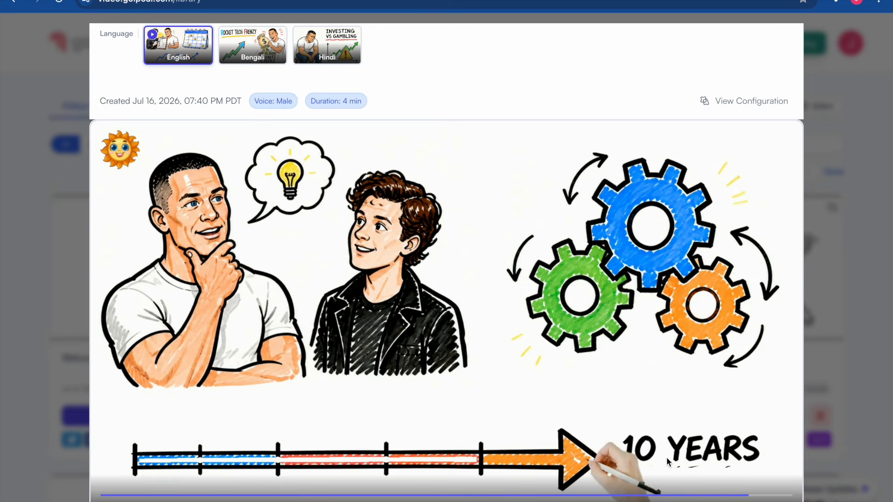
# Seek the English video in the library player back to the start of the 10 Years timeline scene
pyautogui.click(694, 494)
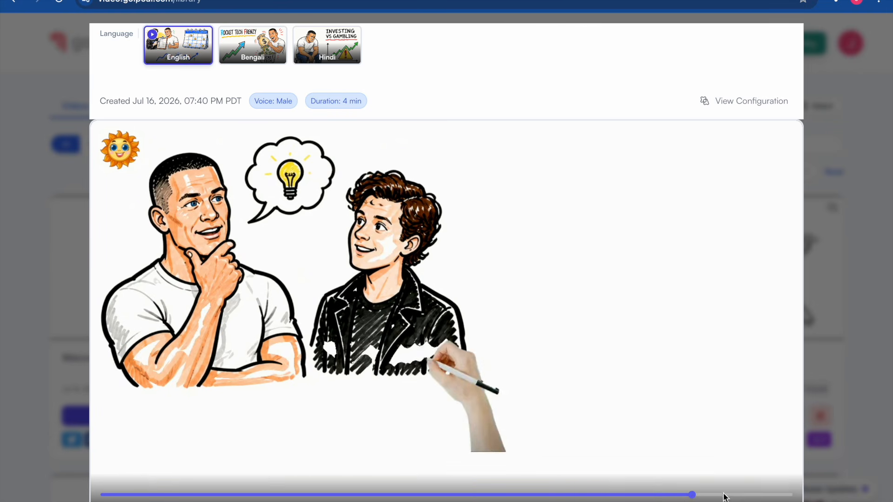